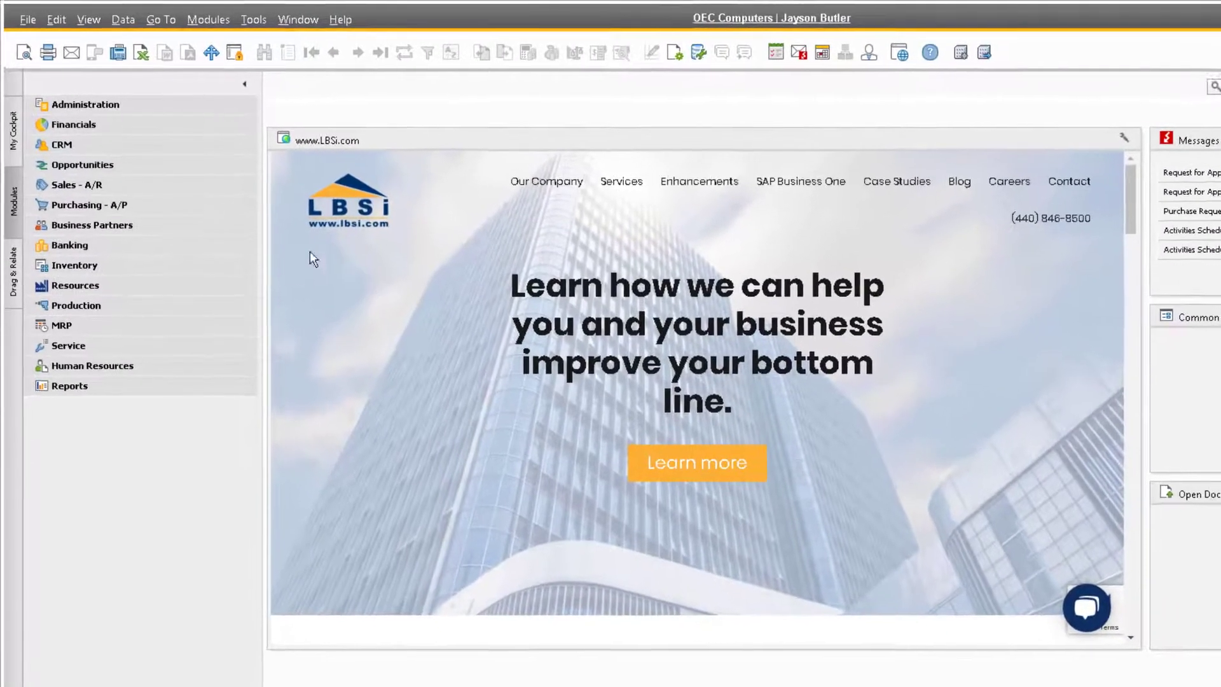
Expand the Financials module in the Modules pane
click(116, 127)
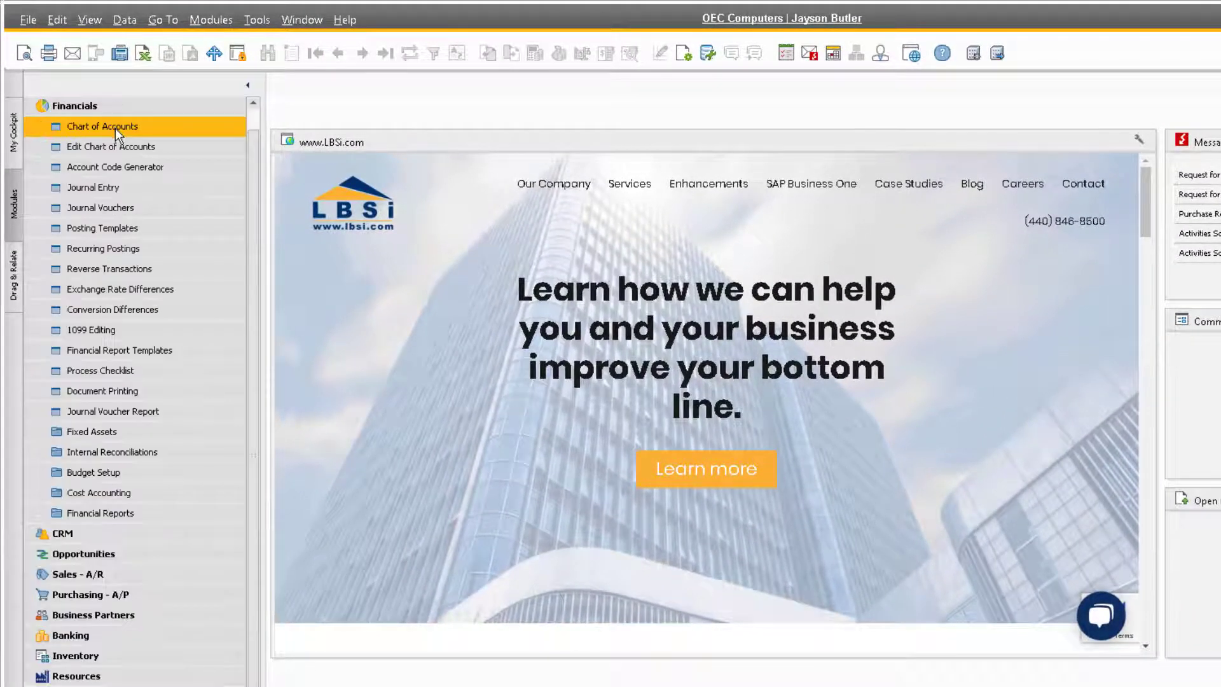
Open Recurring Postings and enter code RENT, description 'Monthly Rent' and Ref. 1 45489
click(162, 248)
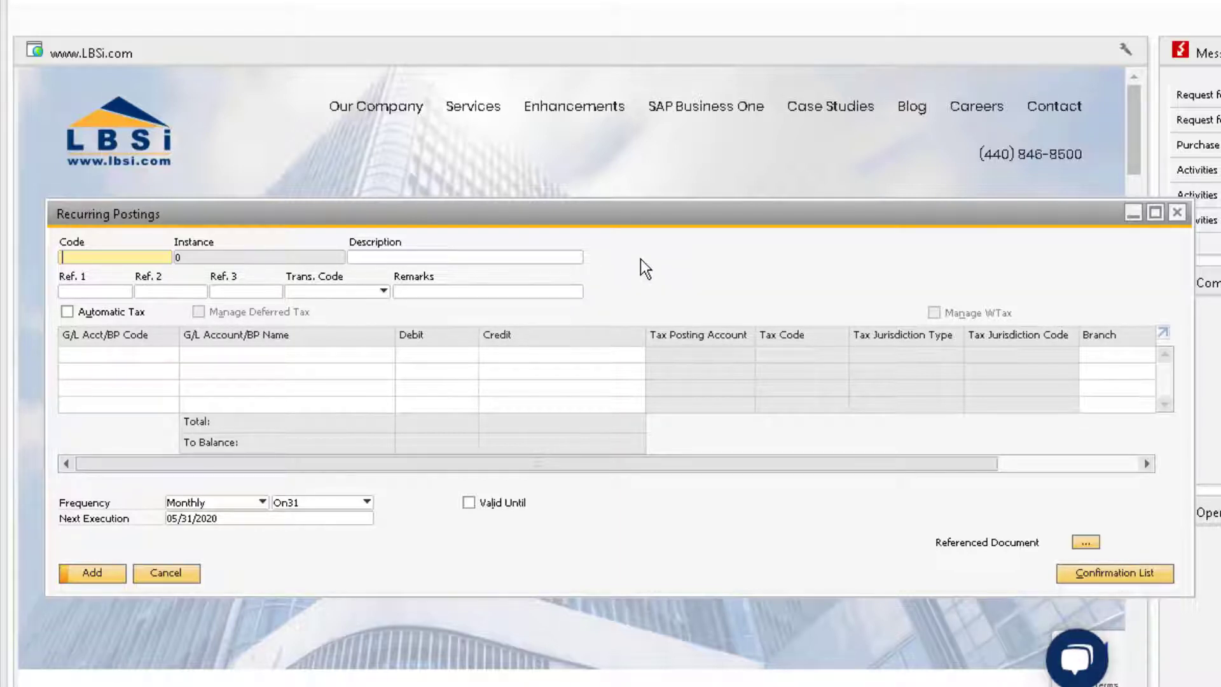
text(RENT)
key(Tab)
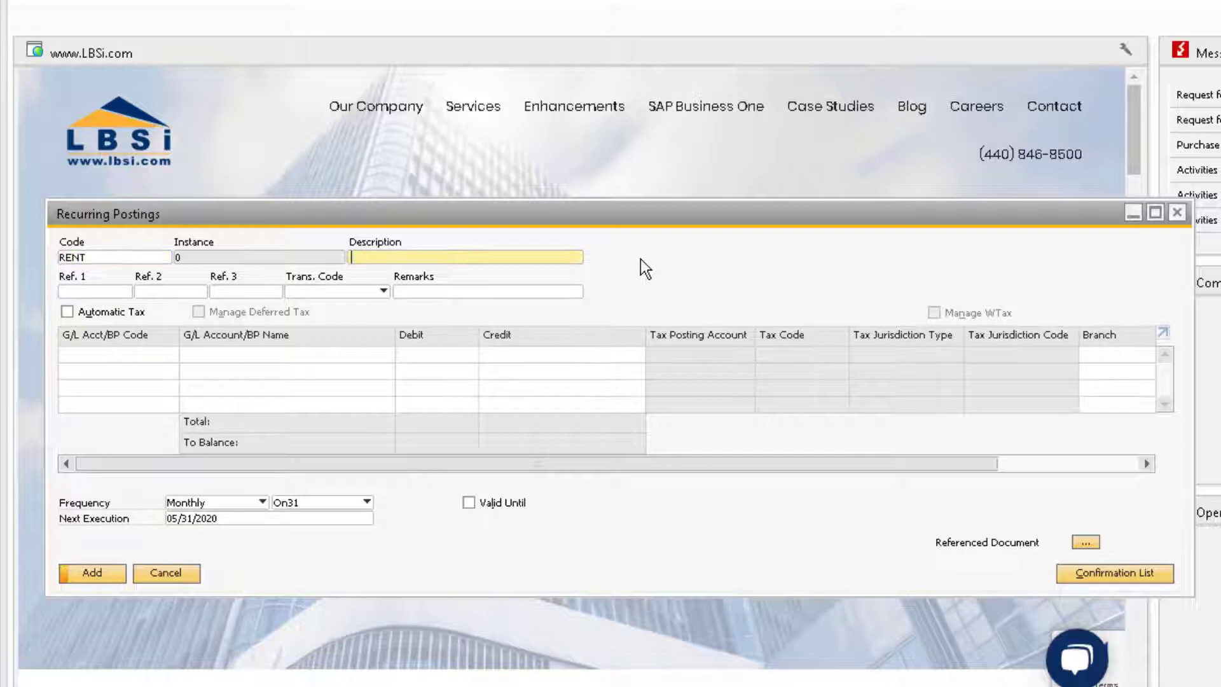
text(Monthly Rent)
click(92, 290)
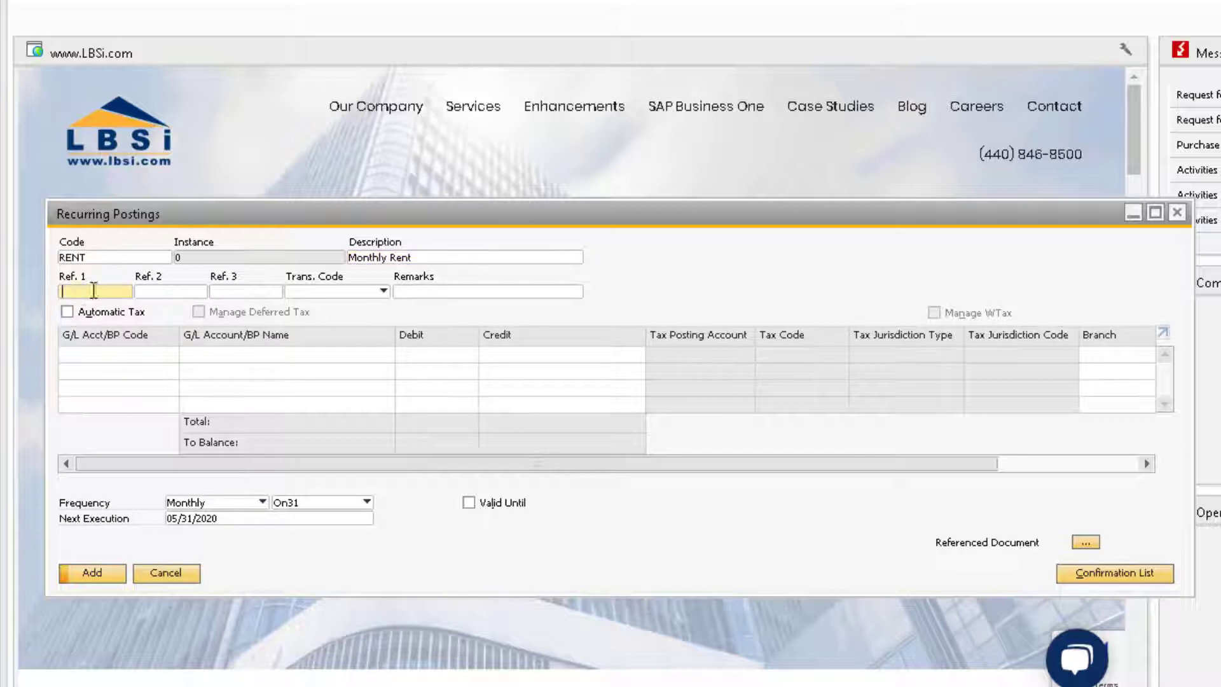
text(45489)
click(108, 357)
key(Tab)
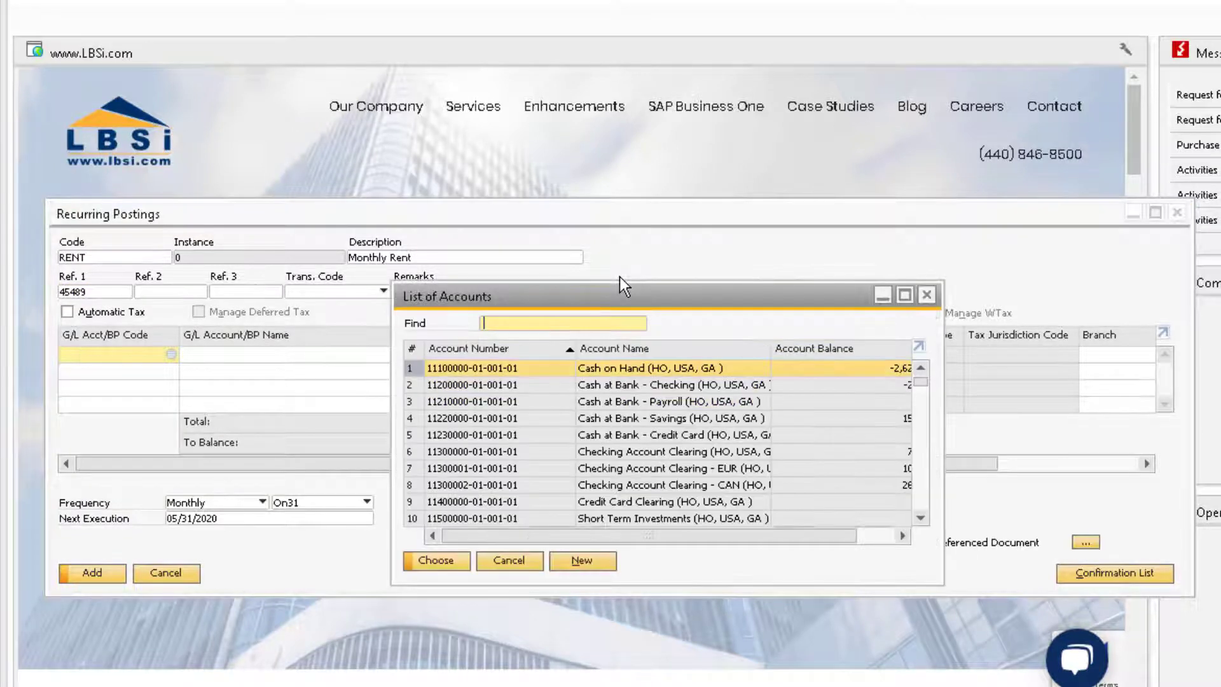
click(634, 383)
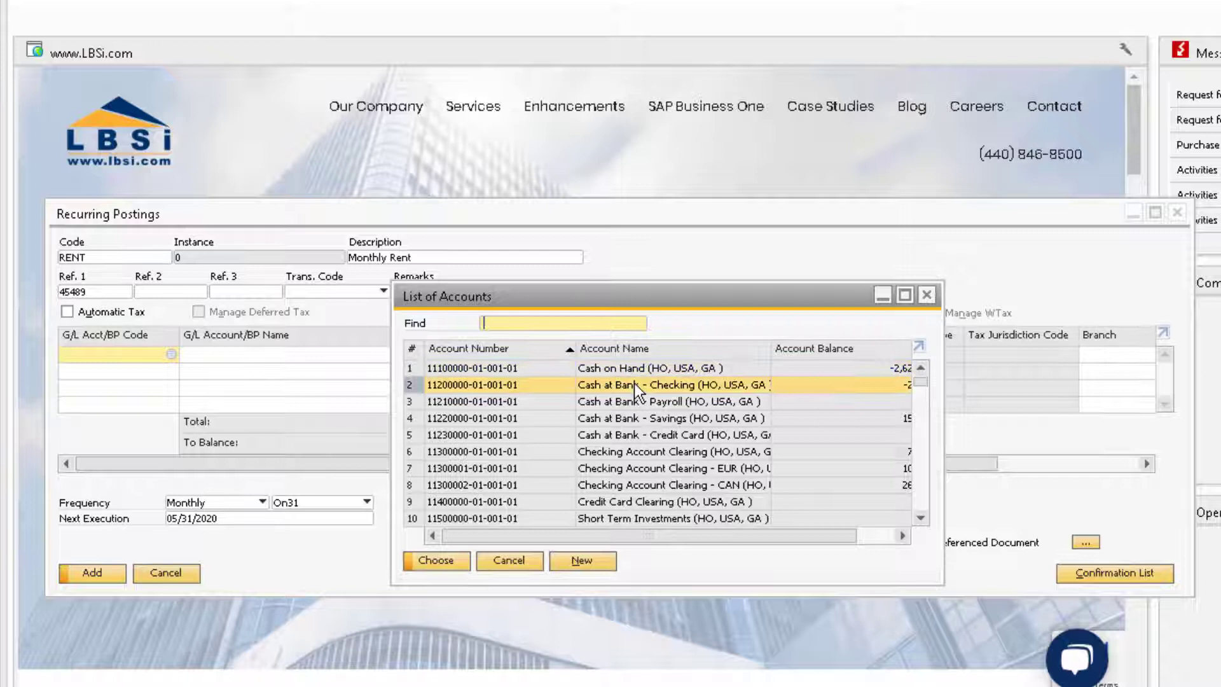
click(453, 561)
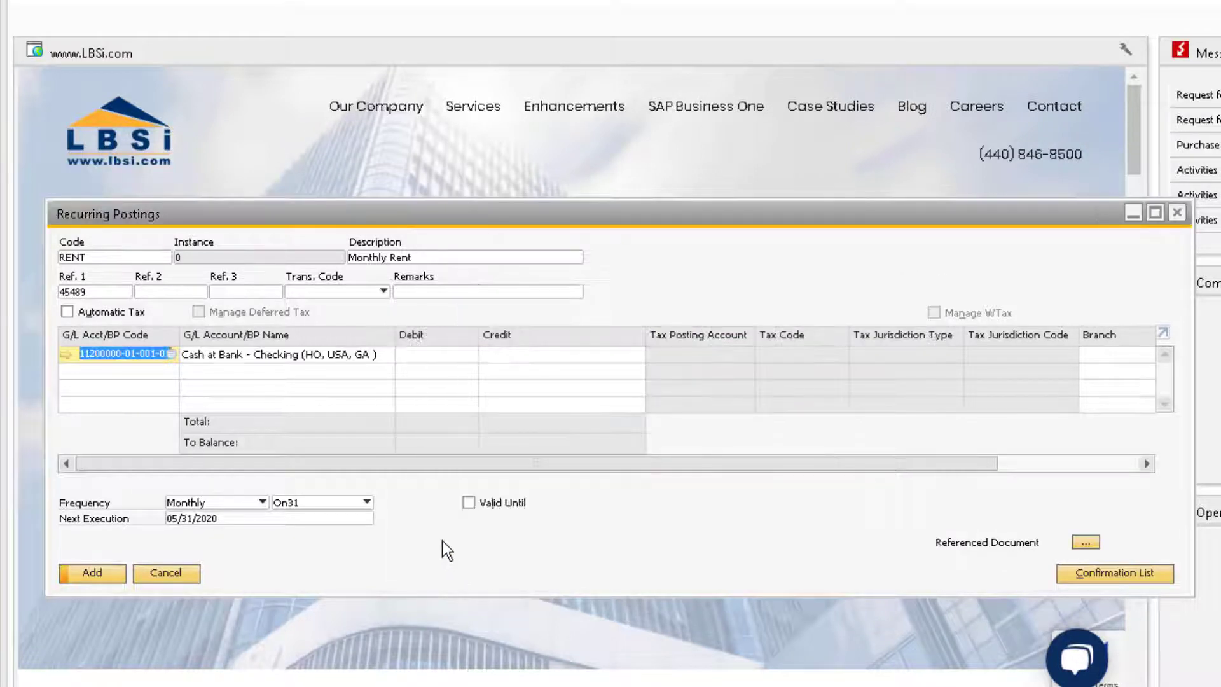
click(142, 369)
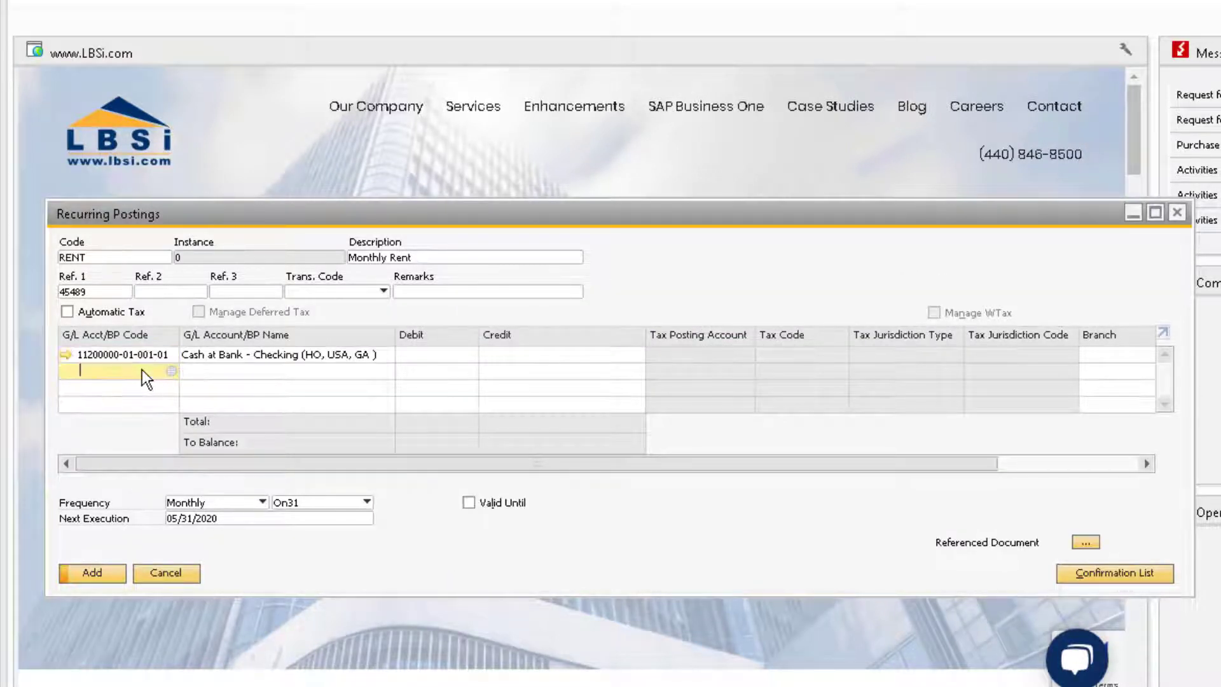
key(Tab)
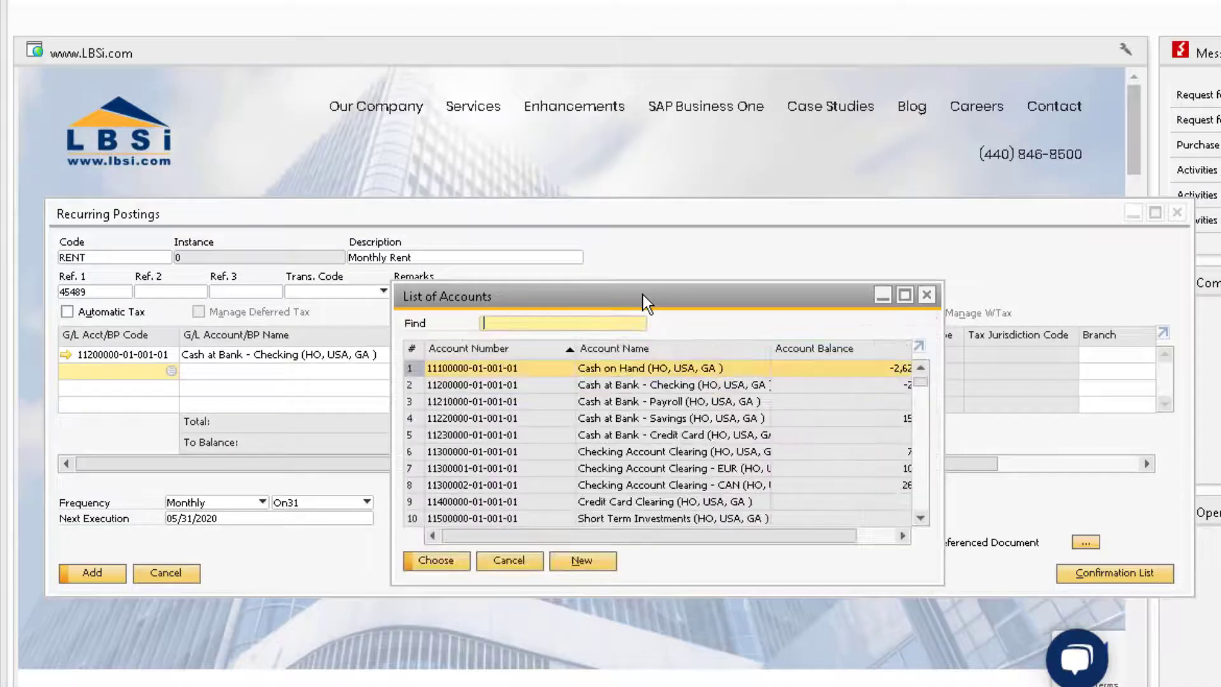
text(63)
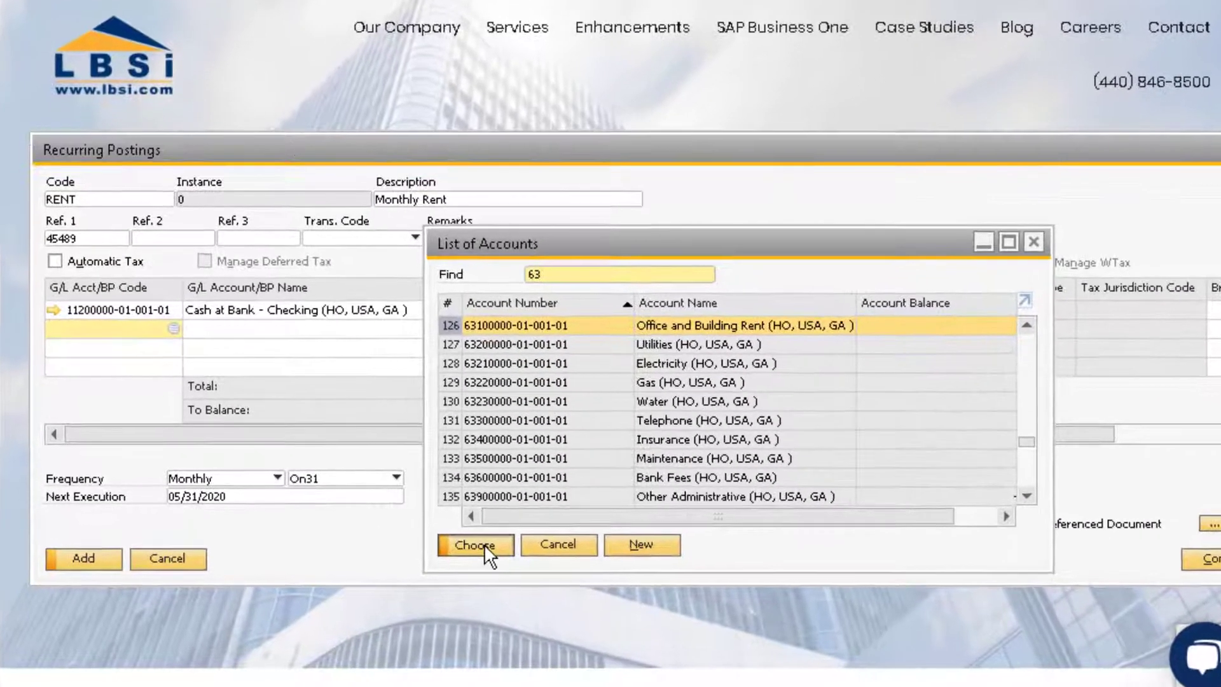
click(476, 544)
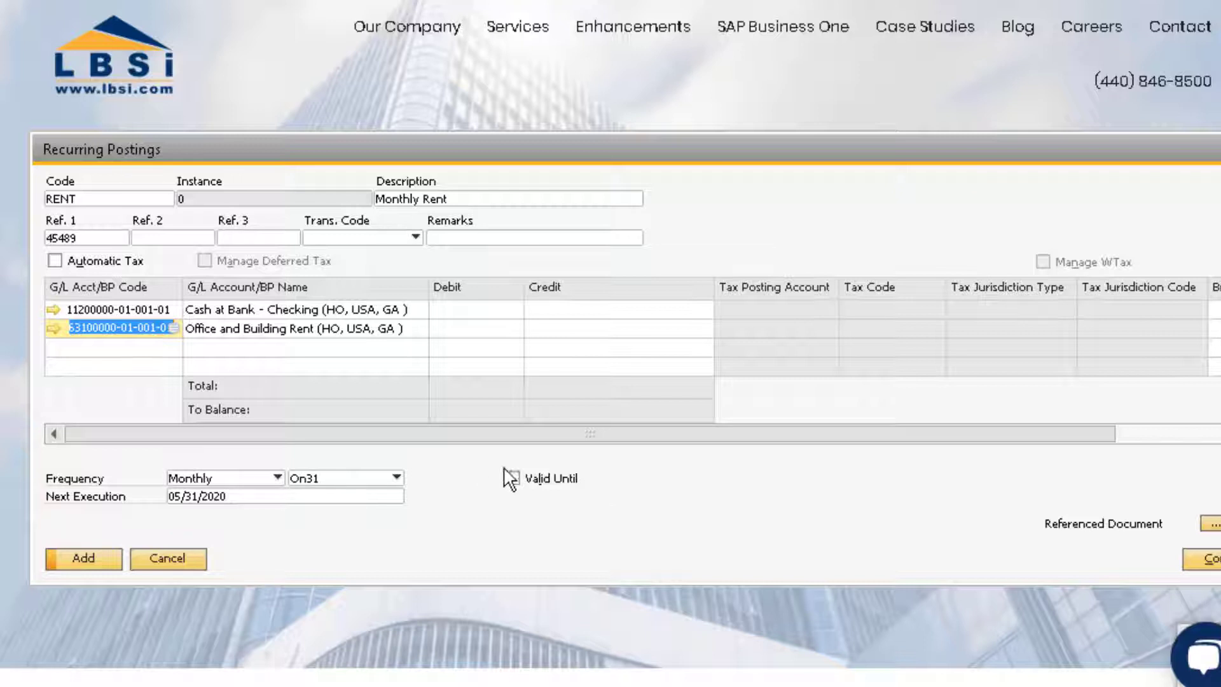
Credit the checking line 2000, letting the rent line auto-fill a 2,000.00 $ debit
click(636, 310)
text(2000)
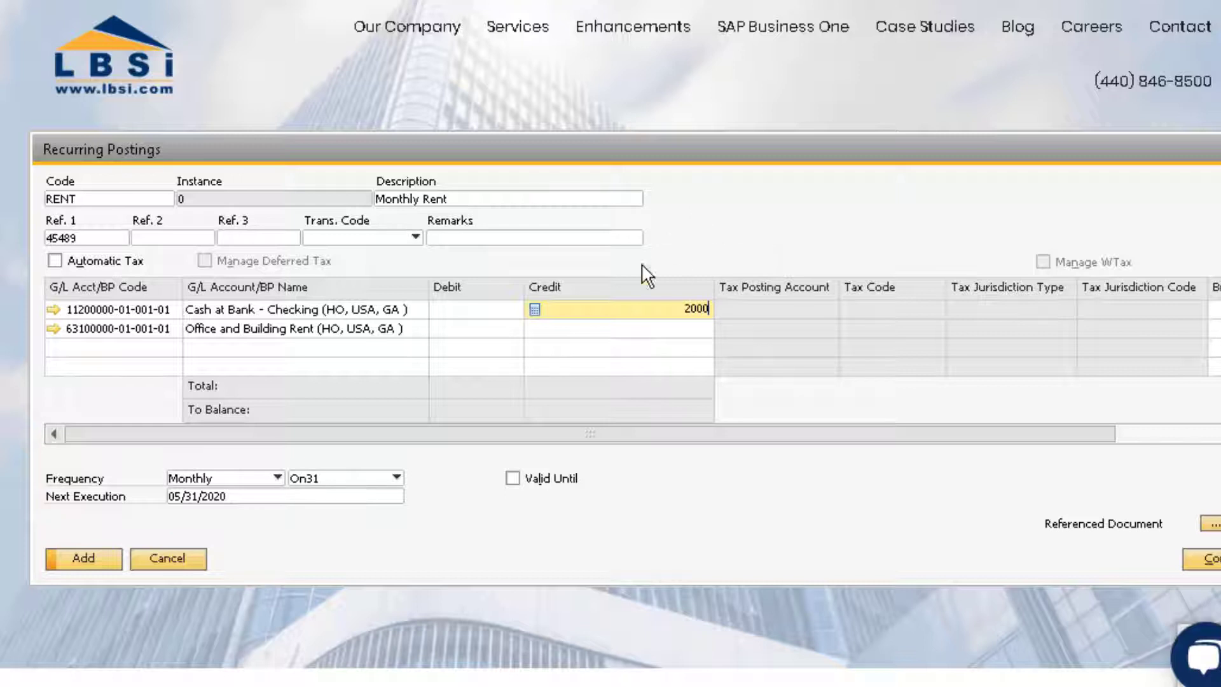
click(484, 328)
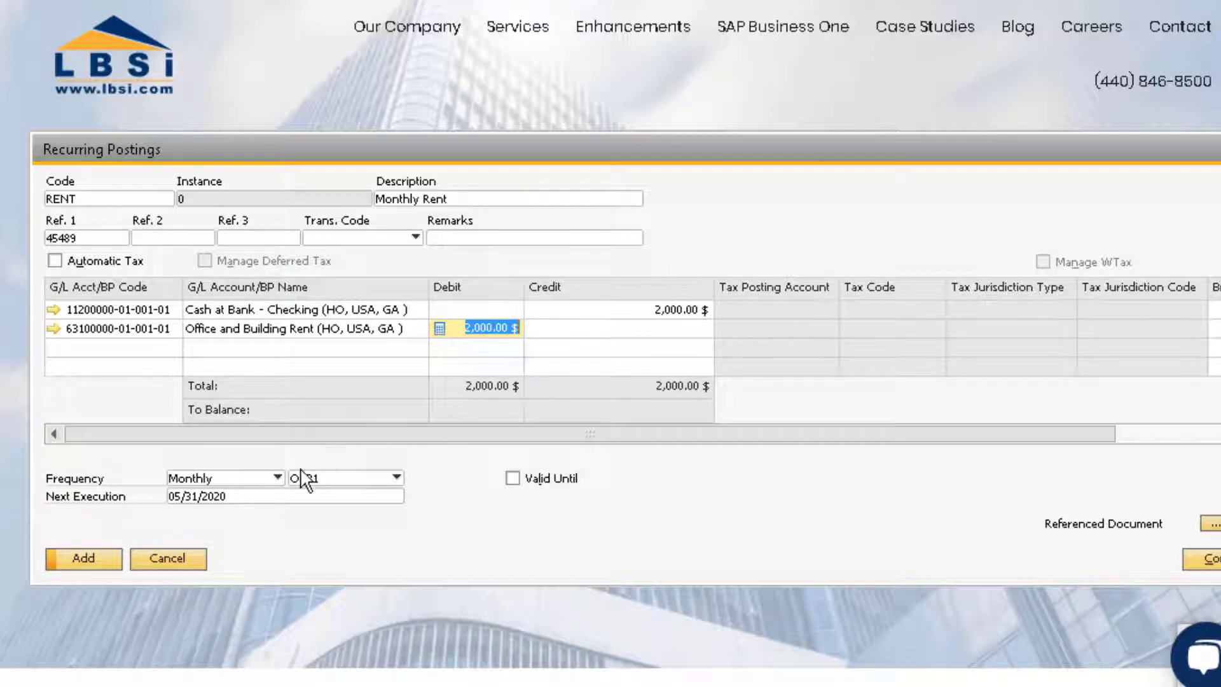
Keep frequency Monthly on day 31 and tick Valid Until, leaving its date empty
click(275, 477)
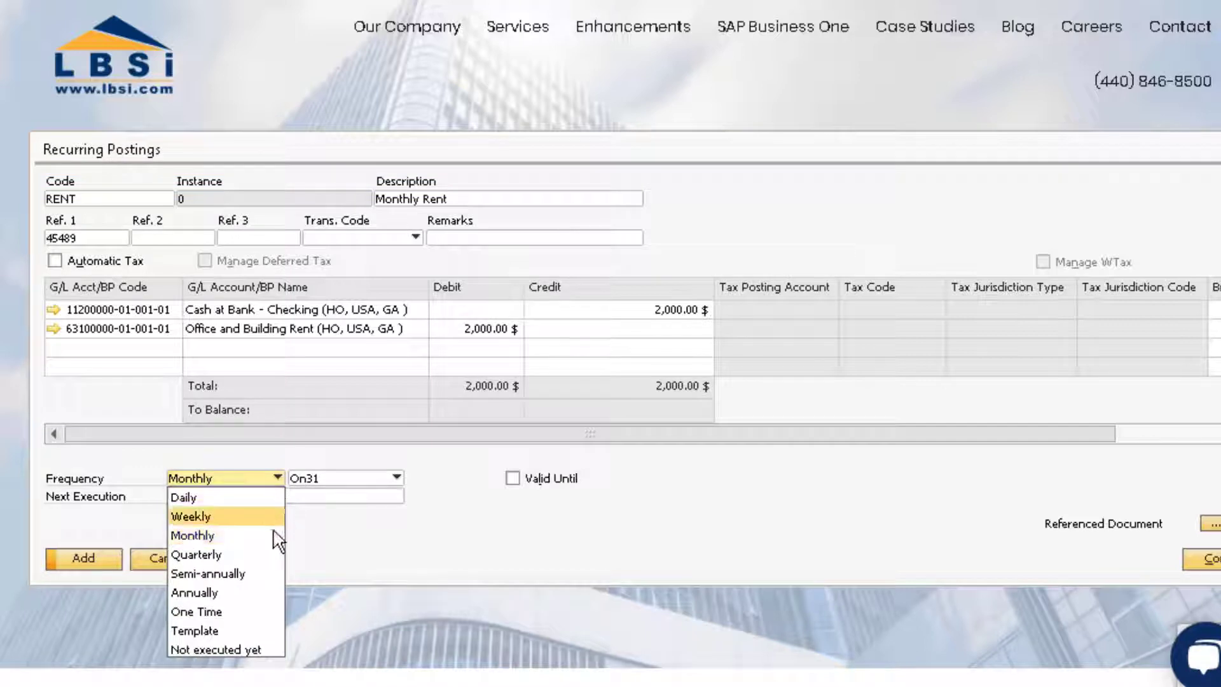
click(332, 464)
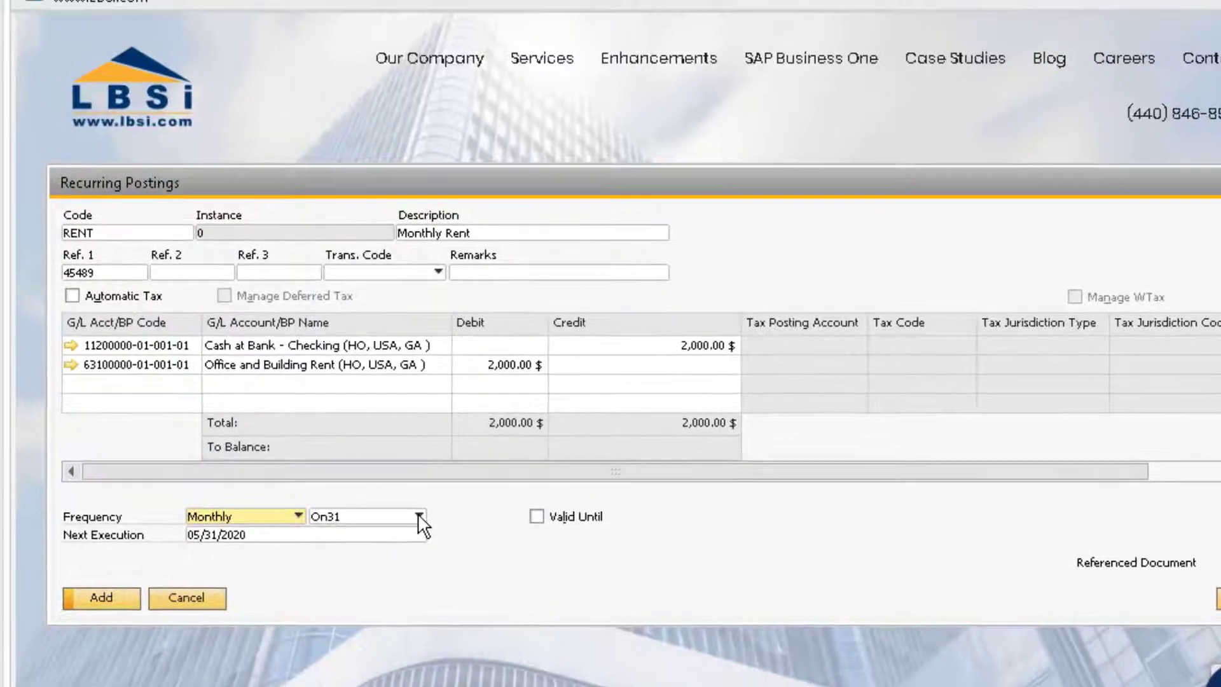
click(396, 478)
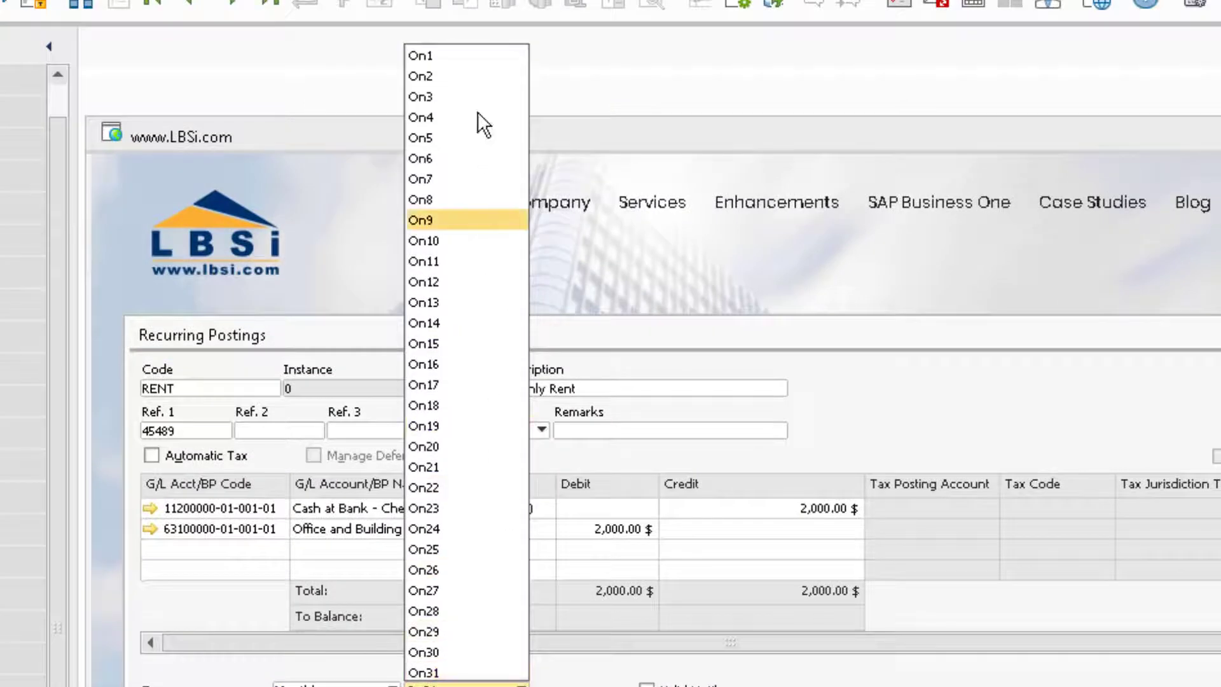
click(594, 684)
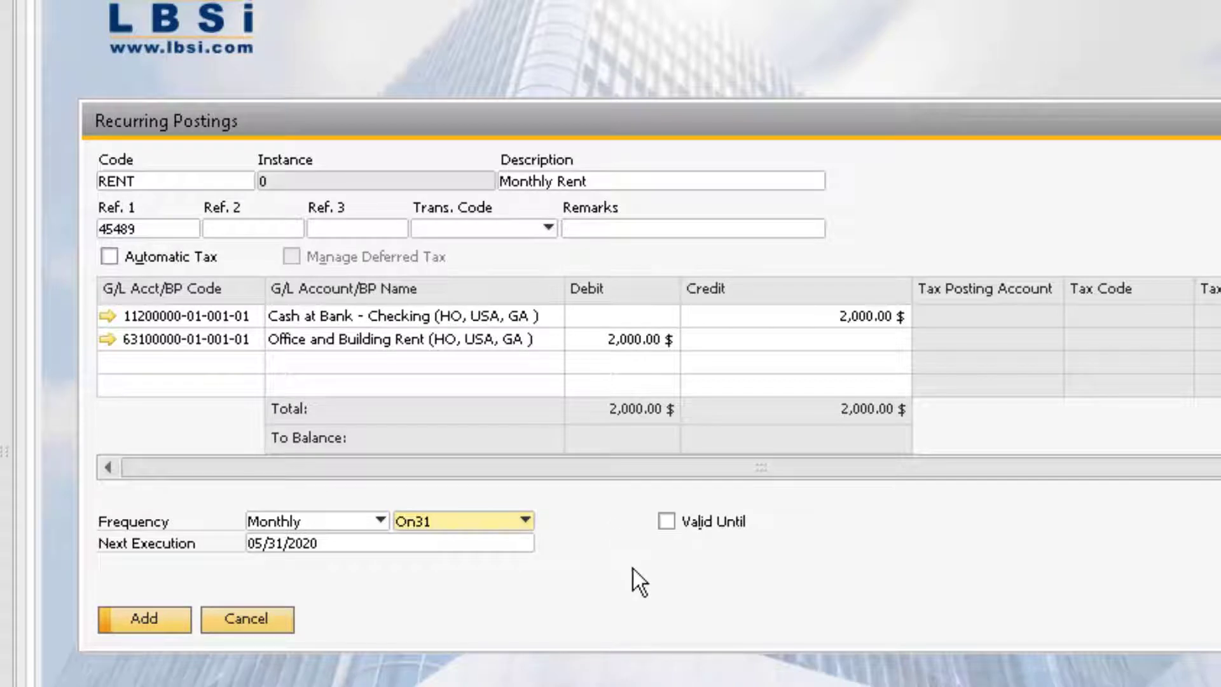
click(666, 522)
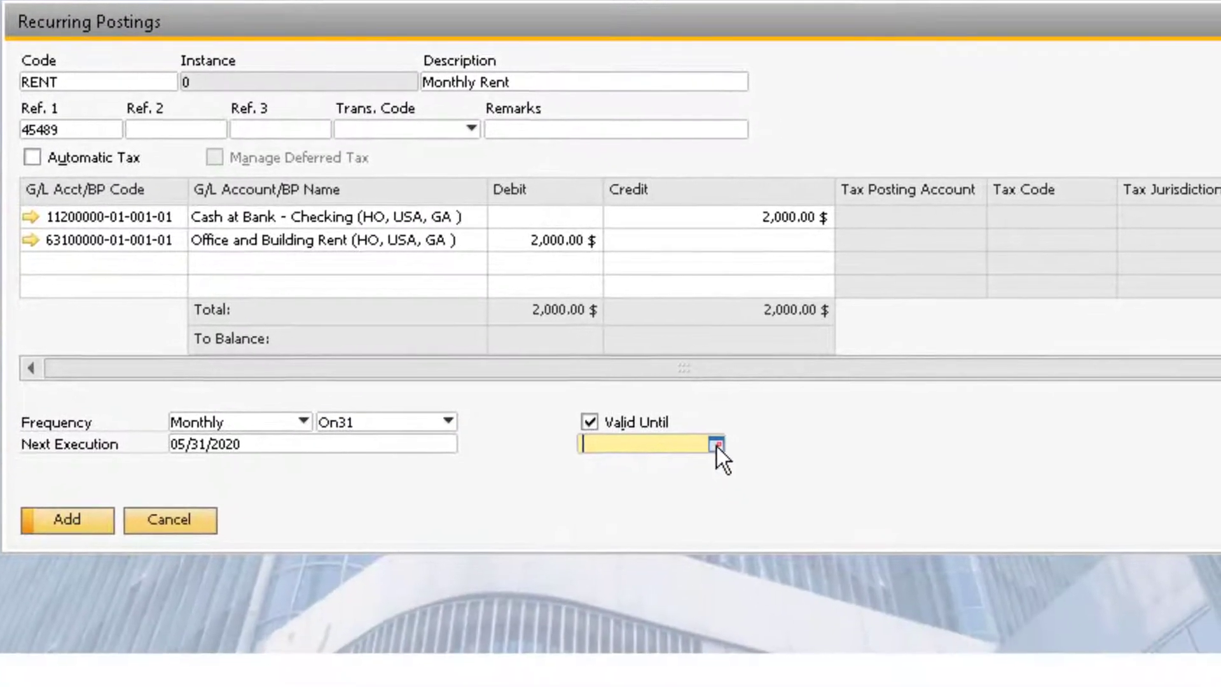
click(716, 445)
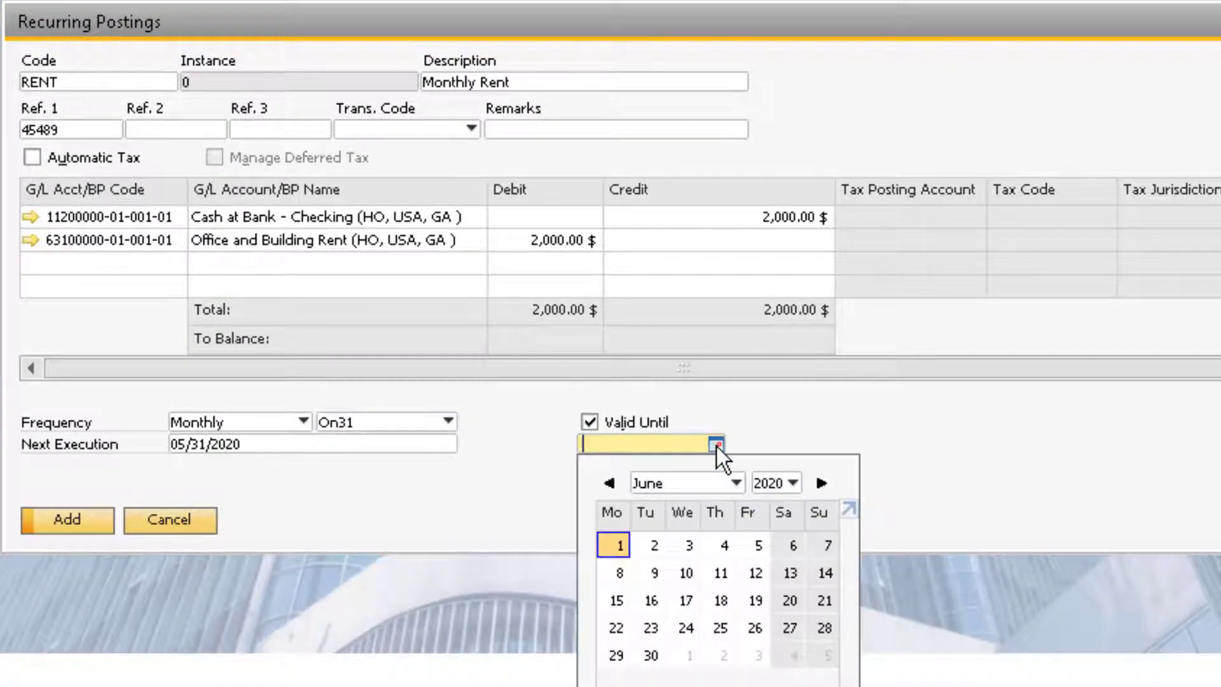
click(955, 455)
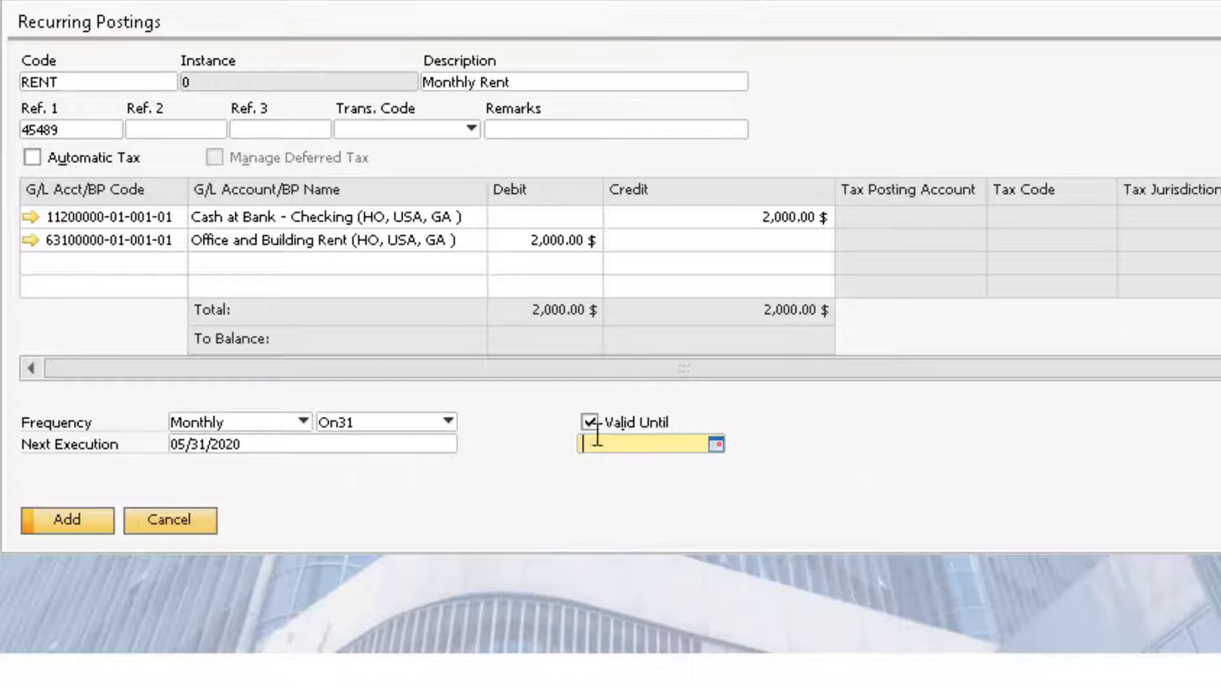
Untick Valid Until, add the RENT posting, and accept the past-date warning
click(590, 421)
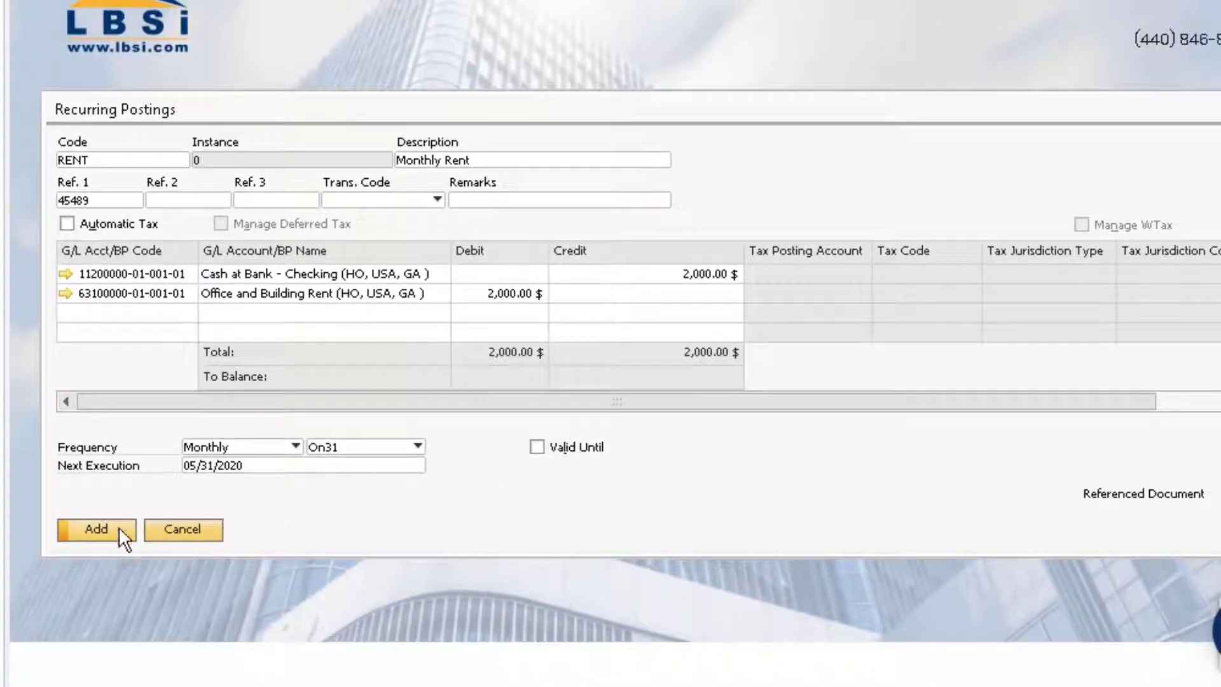
click(91, 528)
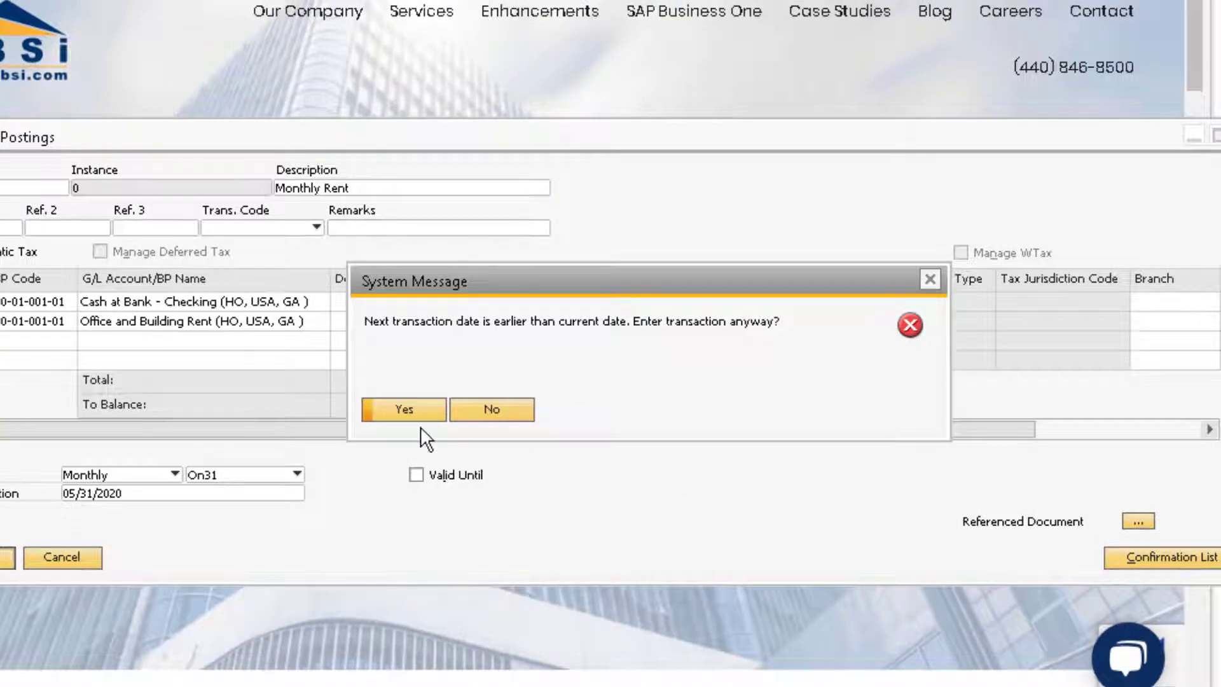
click(406, 410)
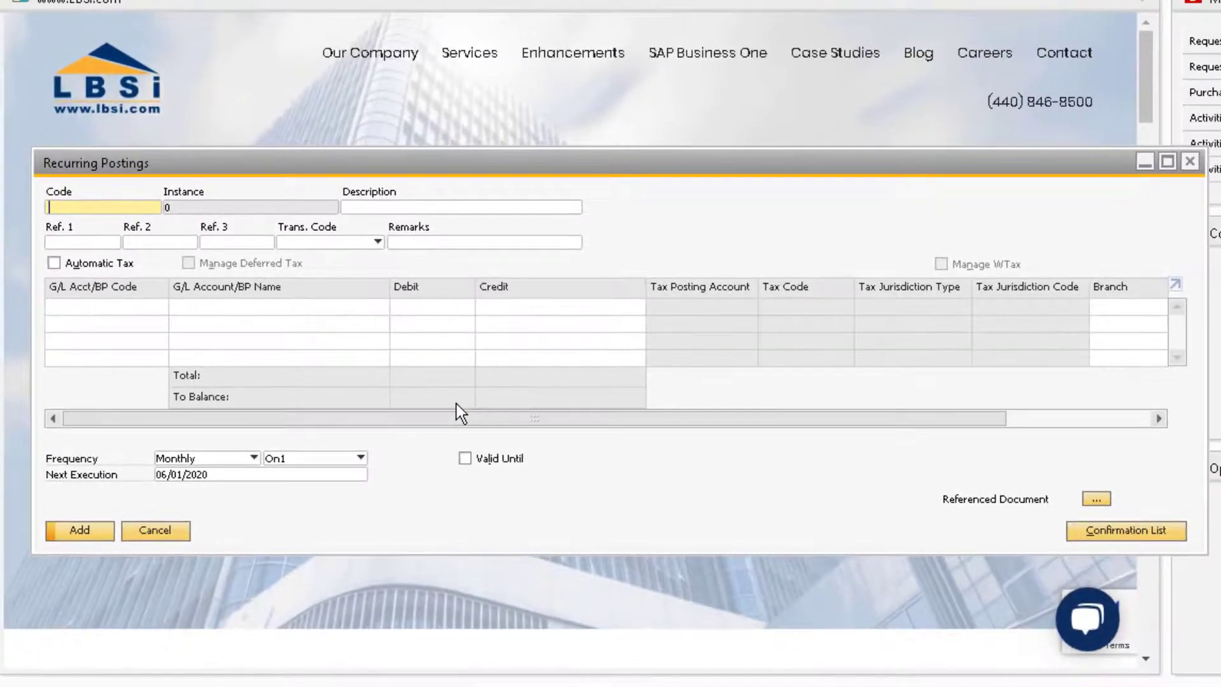
Find the saved RENT recurring posting and bring up its Confirmation List
key(ctrl+f)
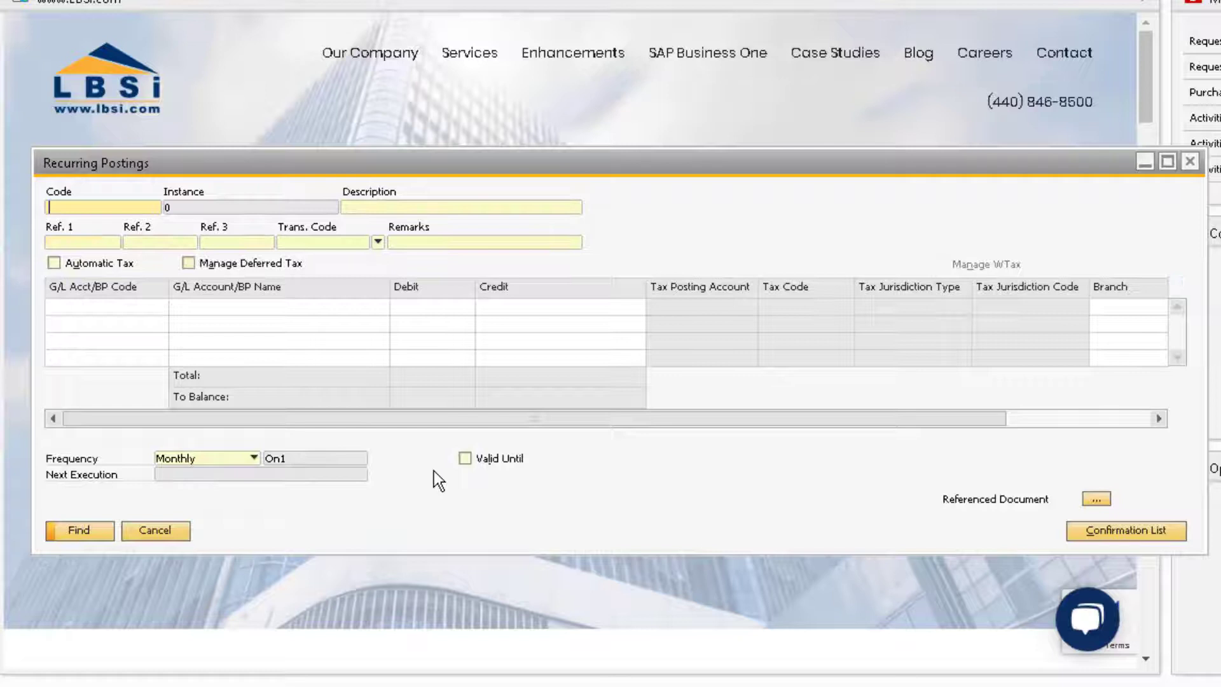
text(RENT)
click(108, 531)
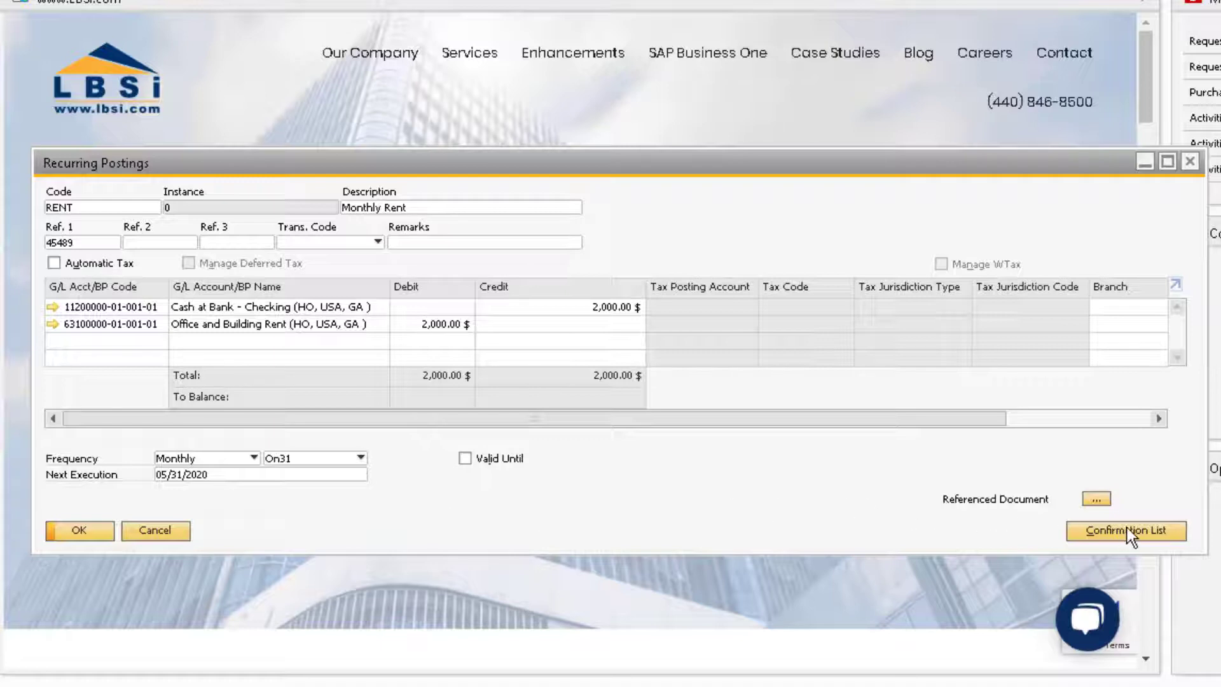
click(1165, 530)
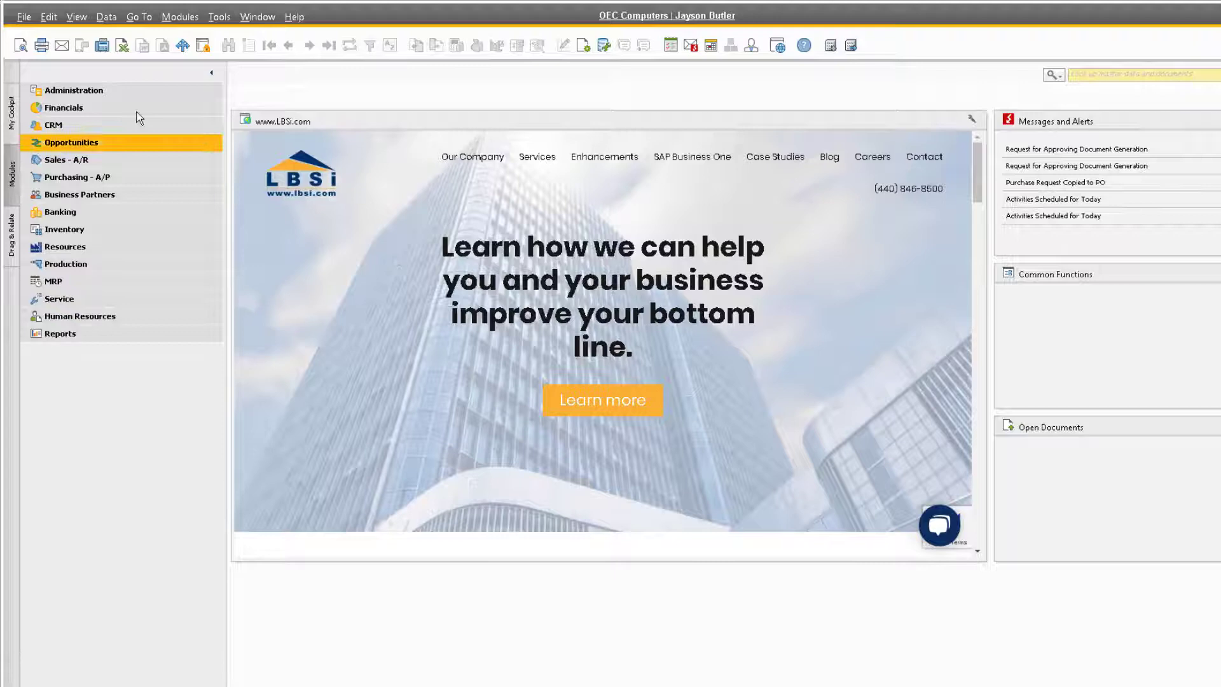
Enable Display Recurring Postings on Execution in General Settings > Services, updating for all users
click(109, 93)
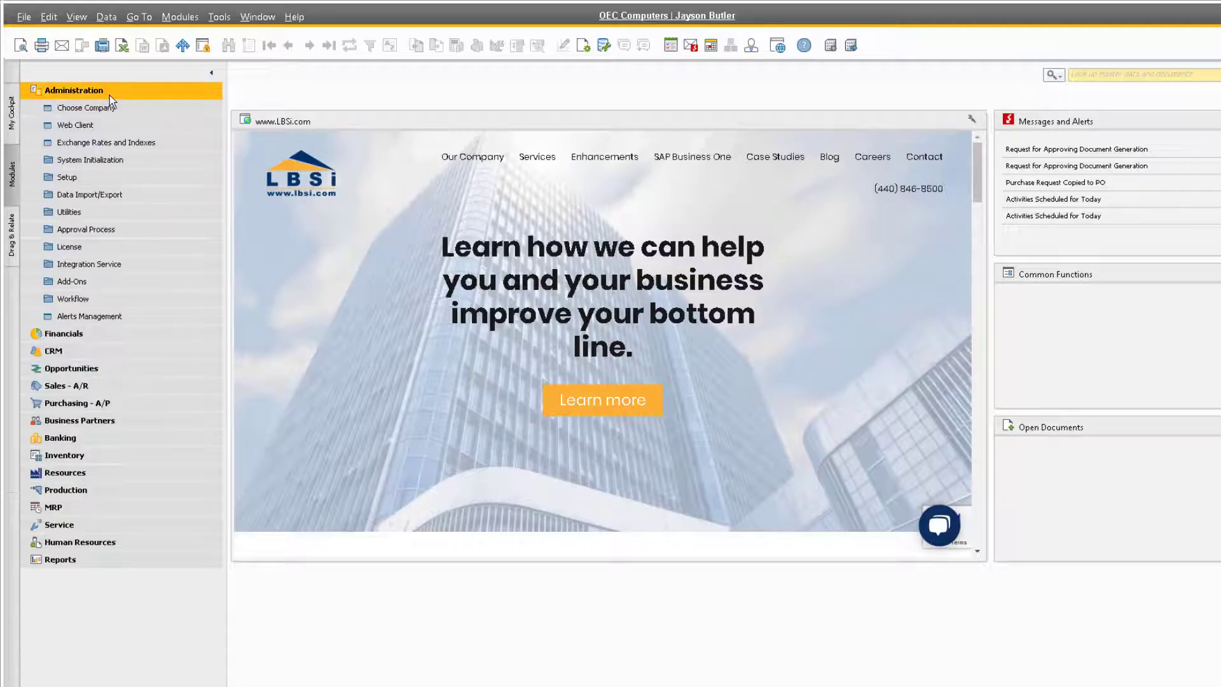
click(103, 161)
click(111, 197)
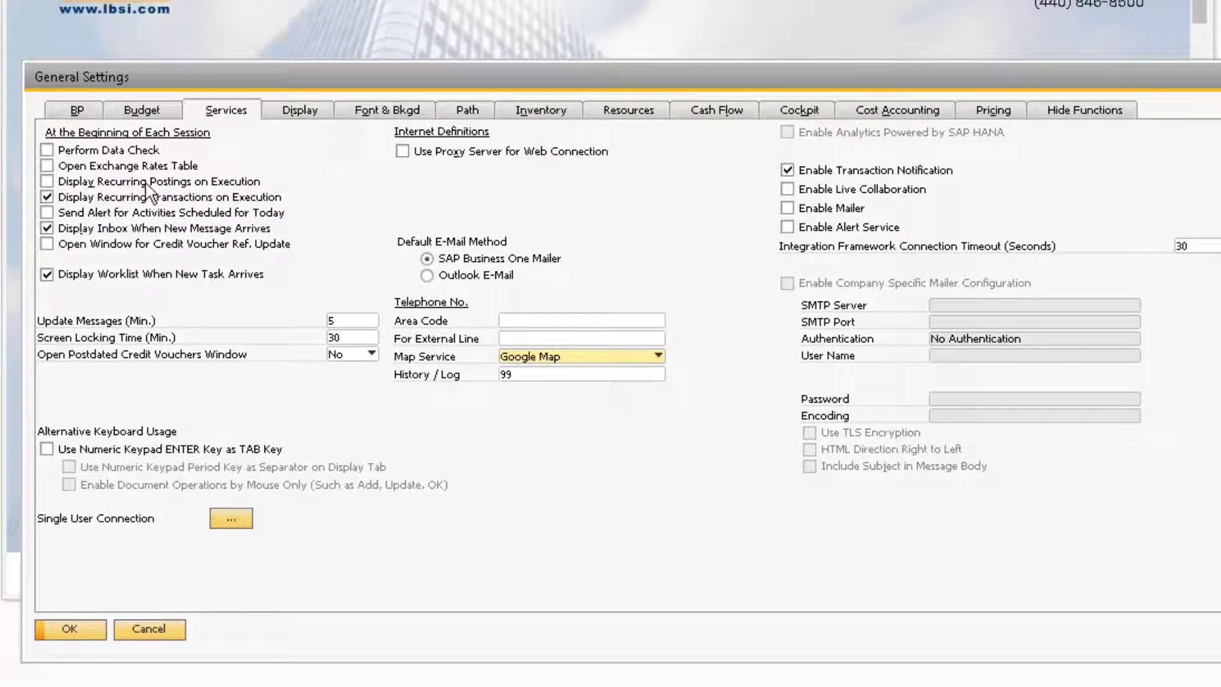
click(47, 181)
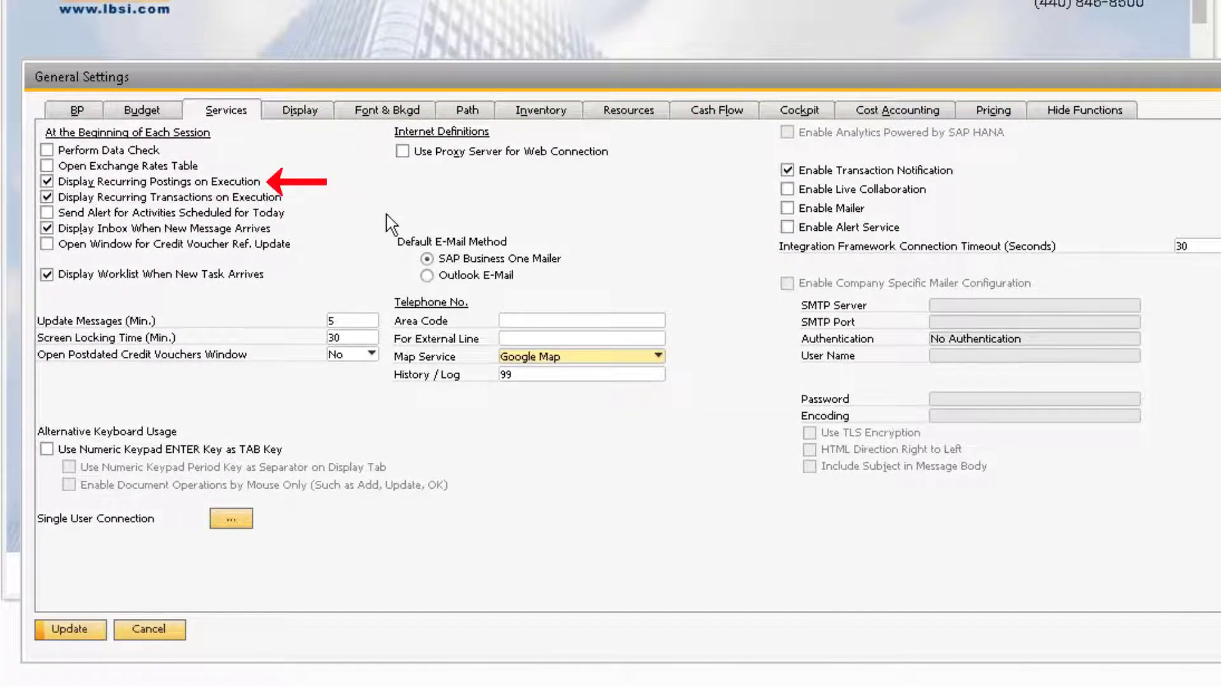
click(88, 626)
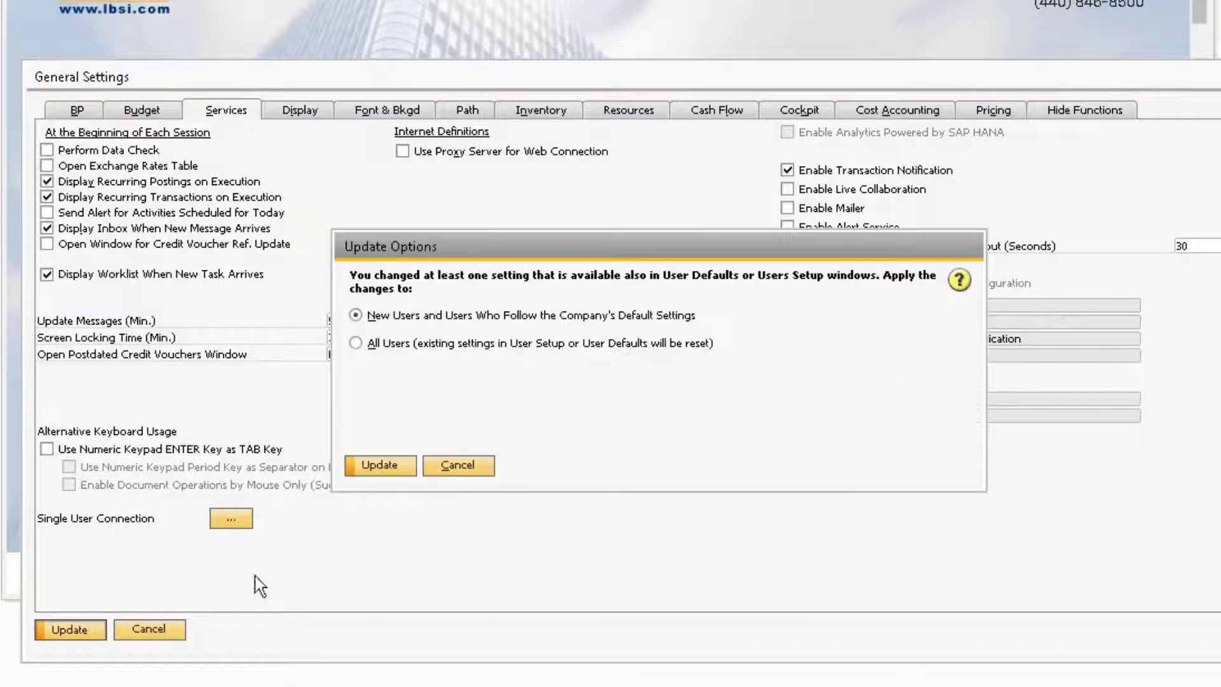
click(356, 343)
click(380, 466)
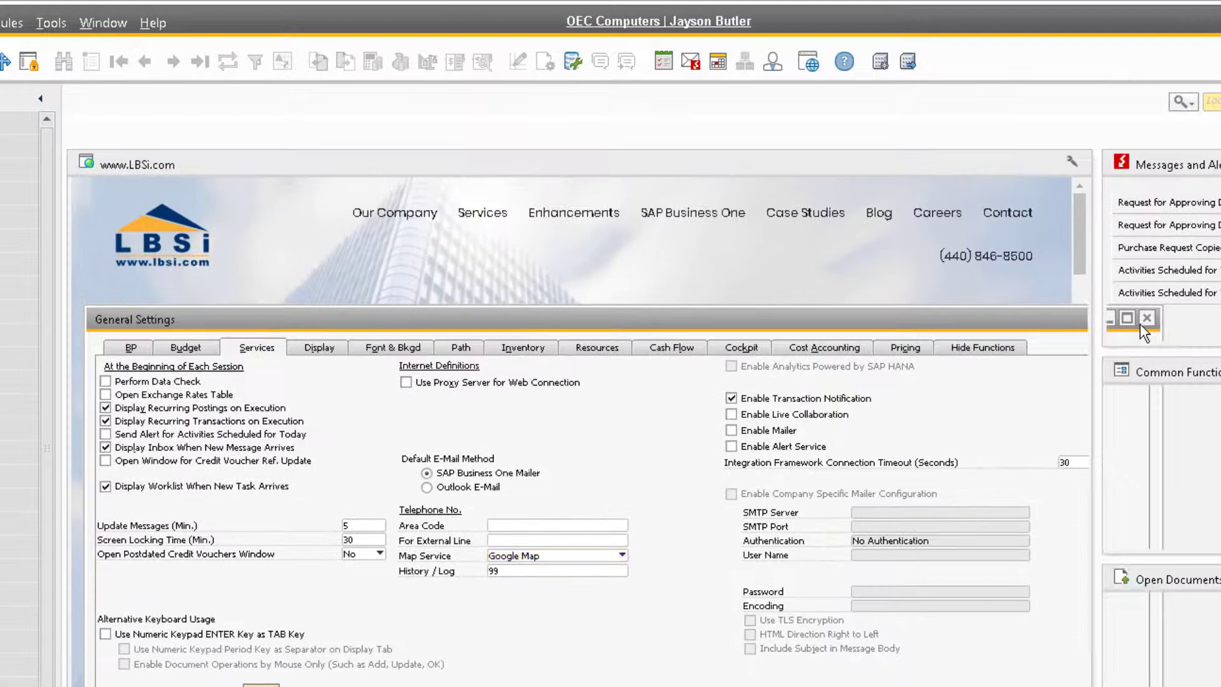
click(1140, 322)
click(772, 62)
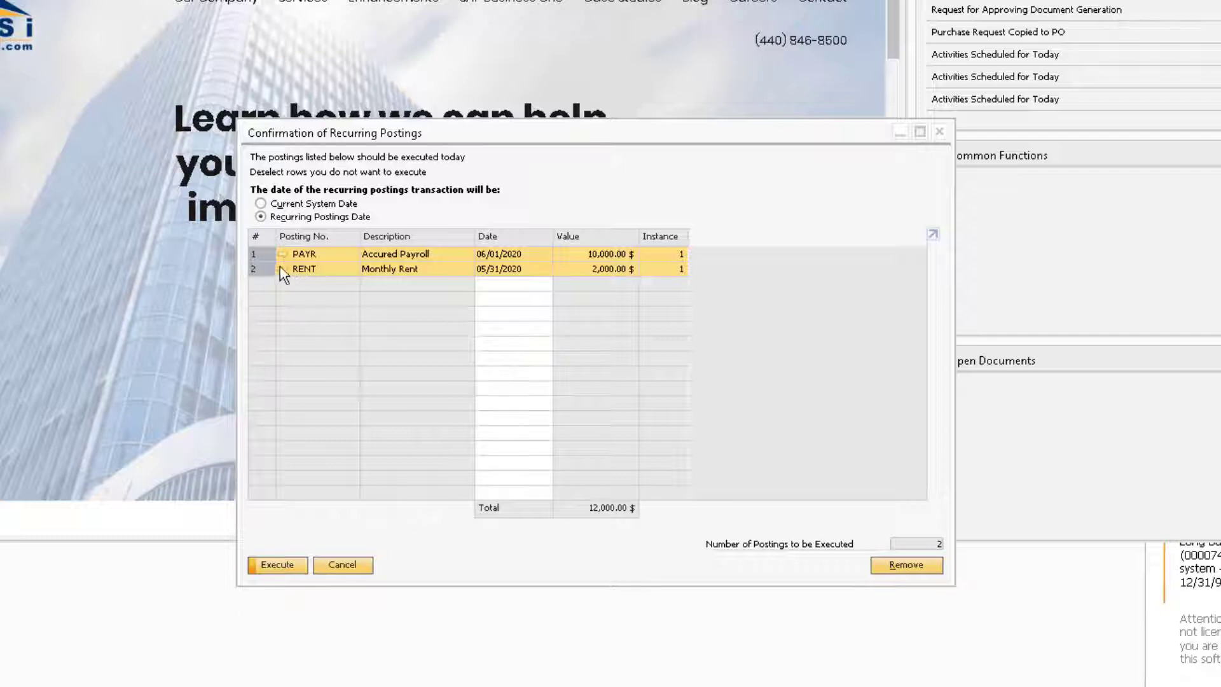
Deselect PAYR, execute only RENT, and add the resulting 2,000.00 $ entry
ctrl+click(266, 253)
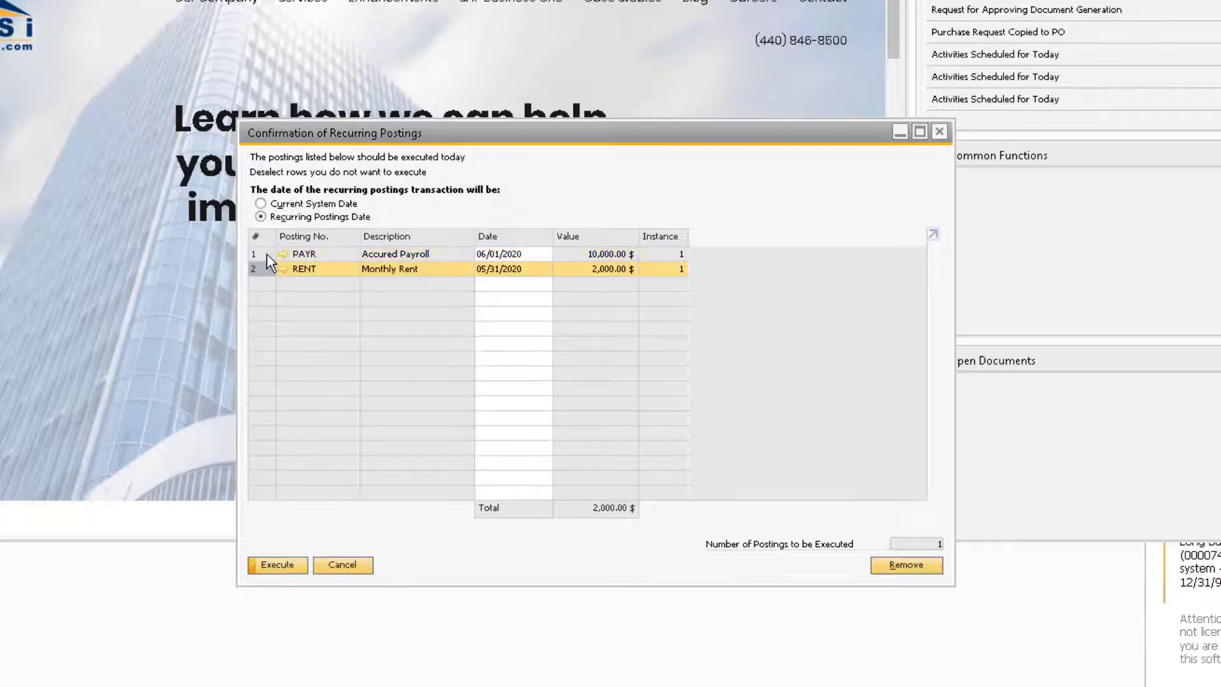
click(278, 565)
click(294, 304)
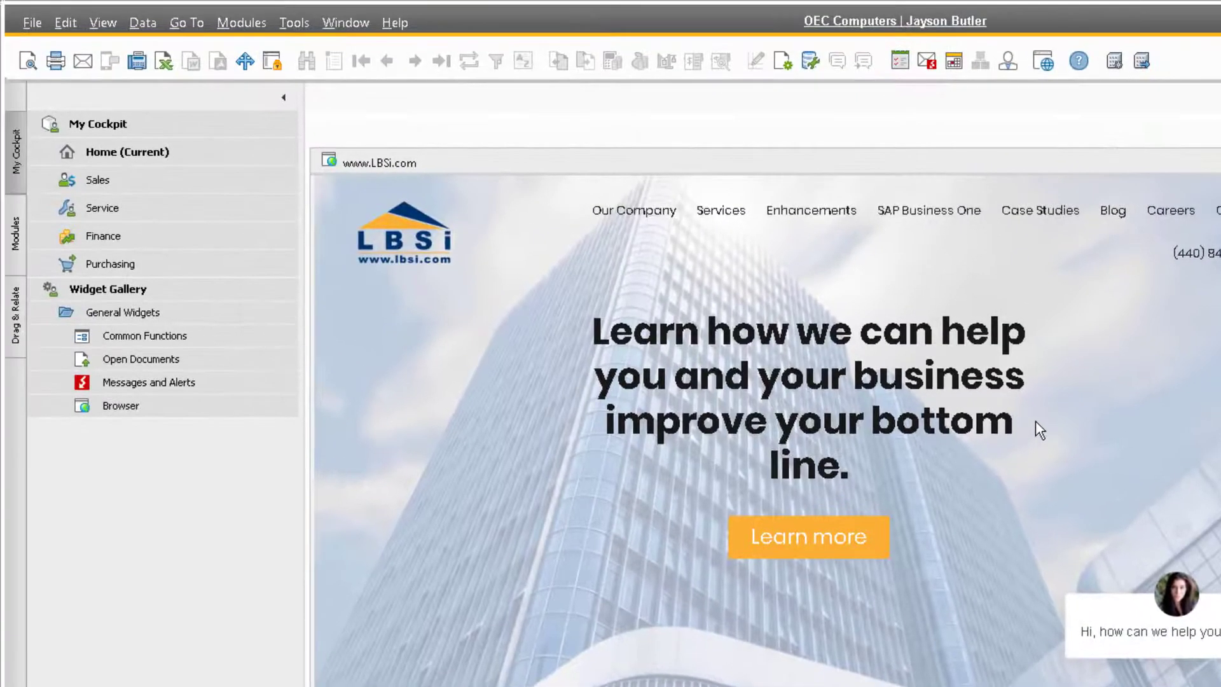
Open the Journal Entry form under Financials to view generated entry 3225
click(15, 233)
click(96, 149)
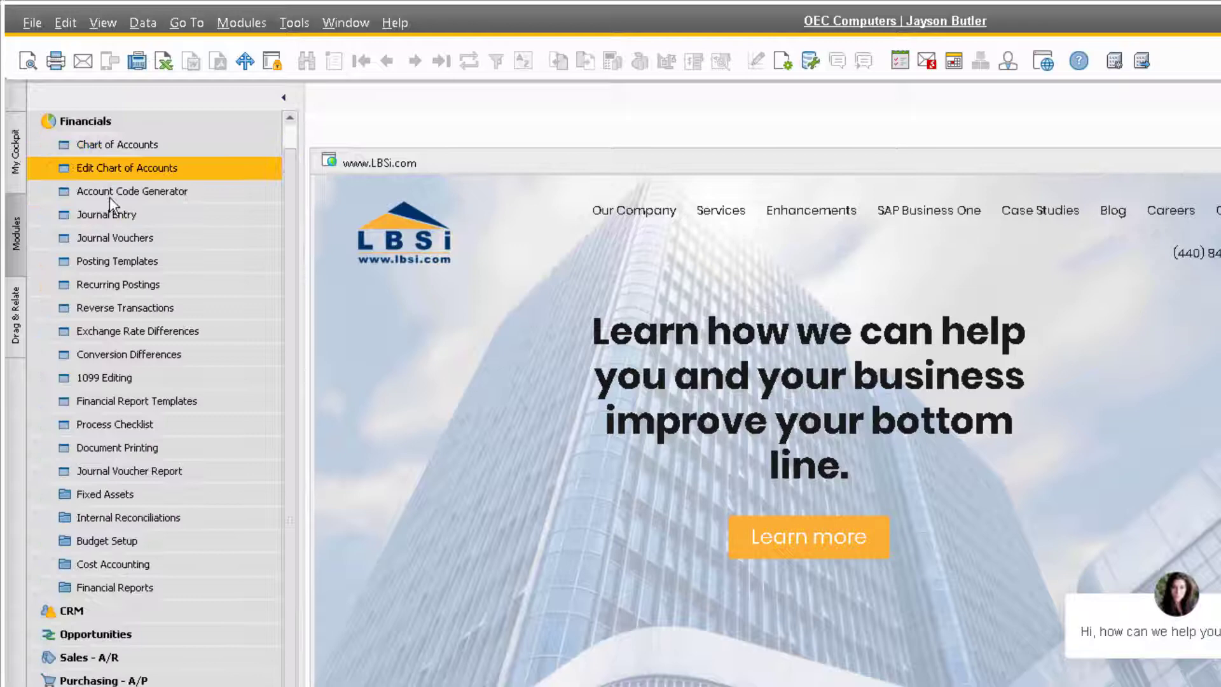
click(191, 213)
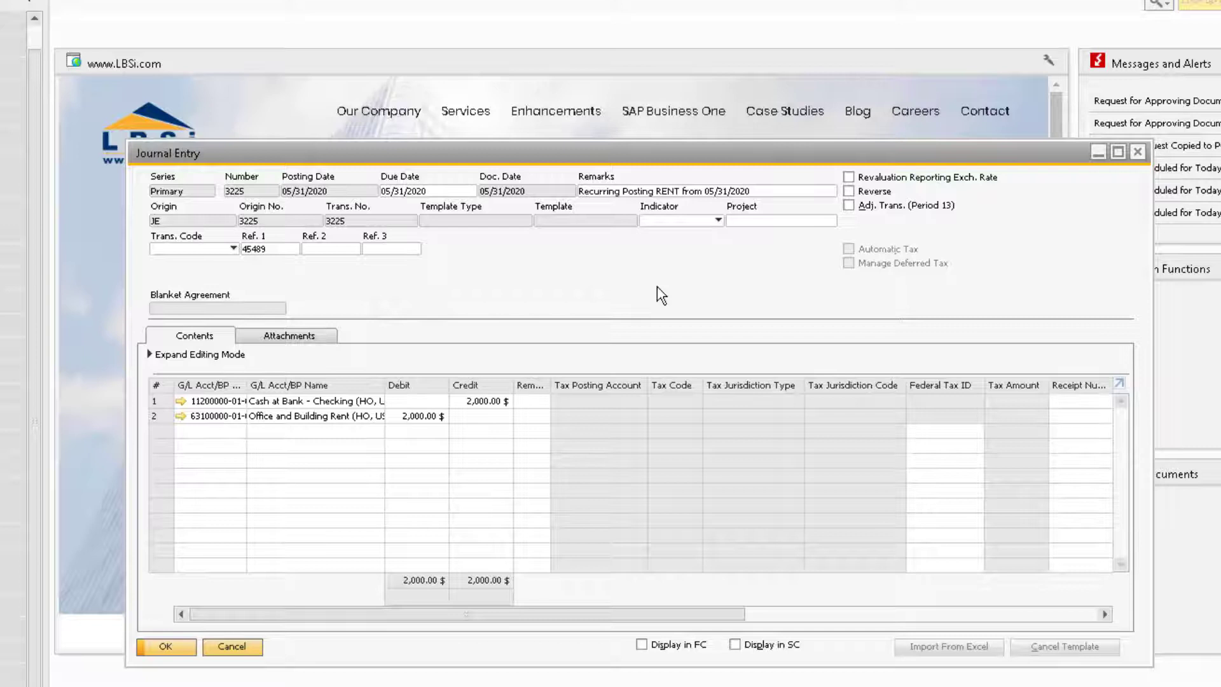
Add a new 2,000.00 $ journal entry built from the RENT Monthly Rent recurring posting template
key(ctrl+a)
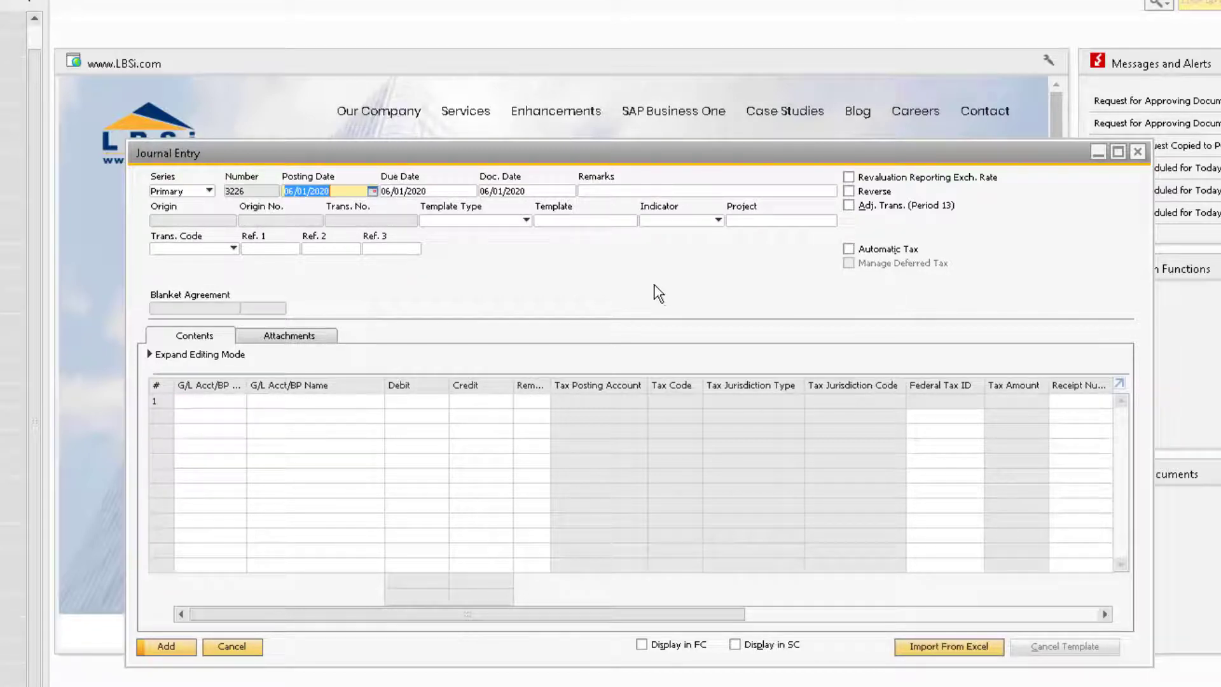
click(525, 220)
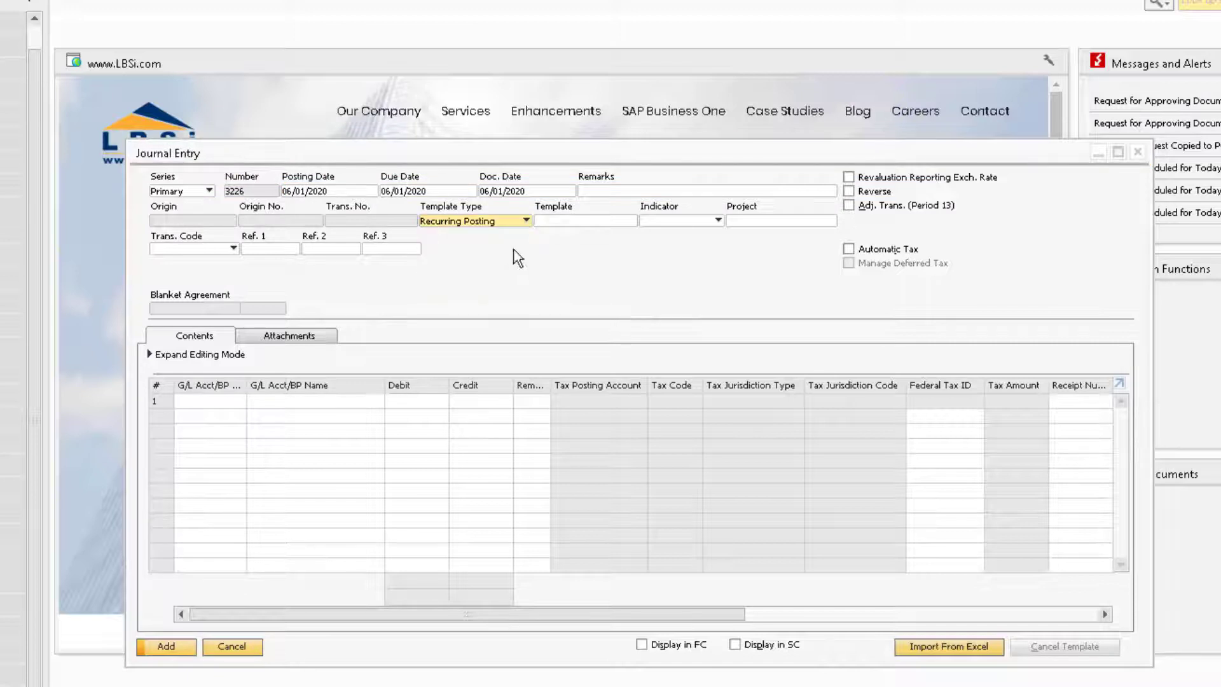
click(585, 223)
key(Tab)
click(414, 358)
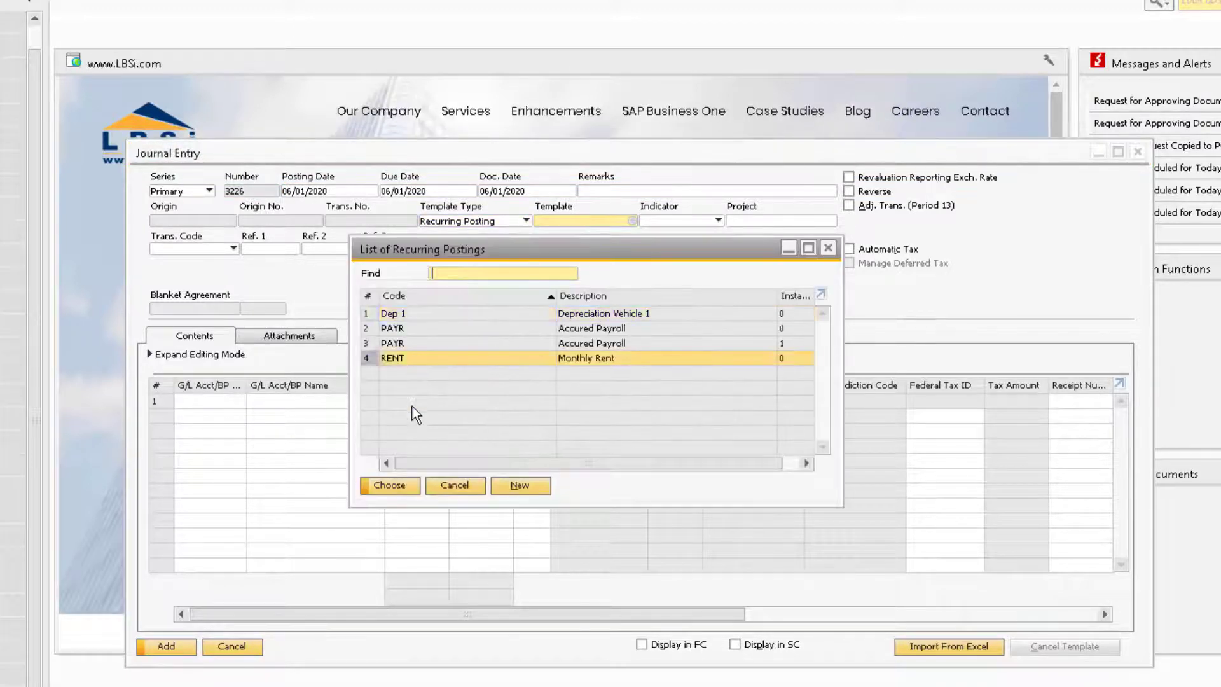
click(390, 485)
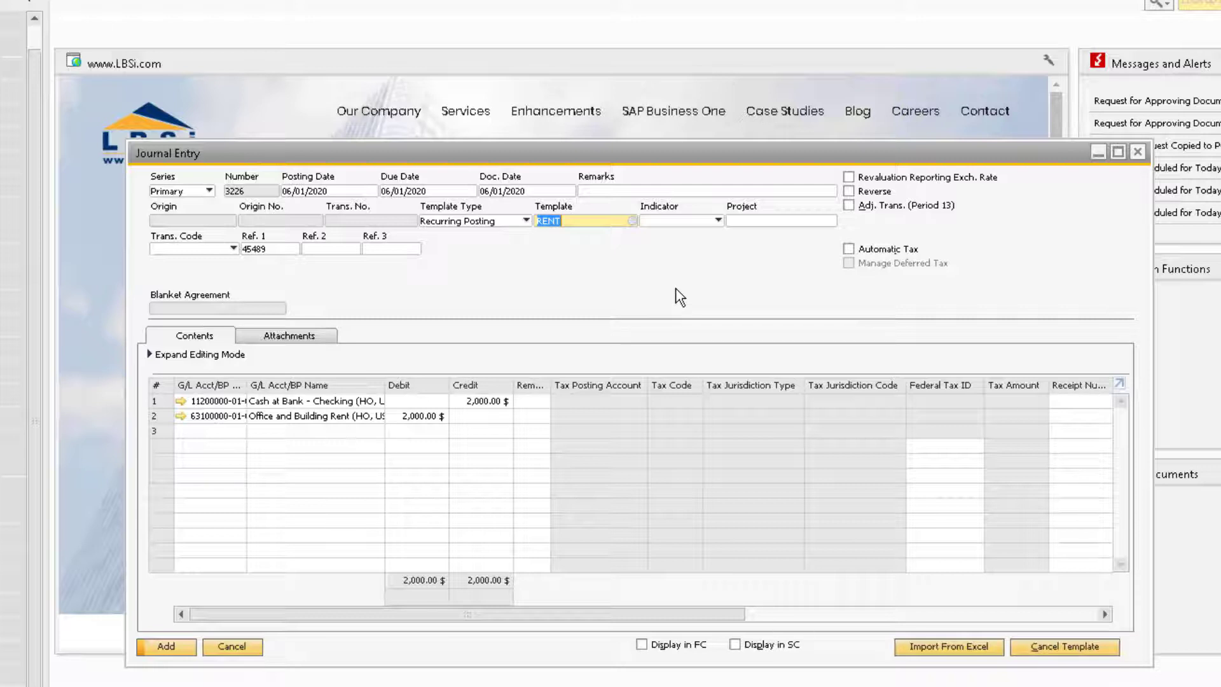
click(187, 650)
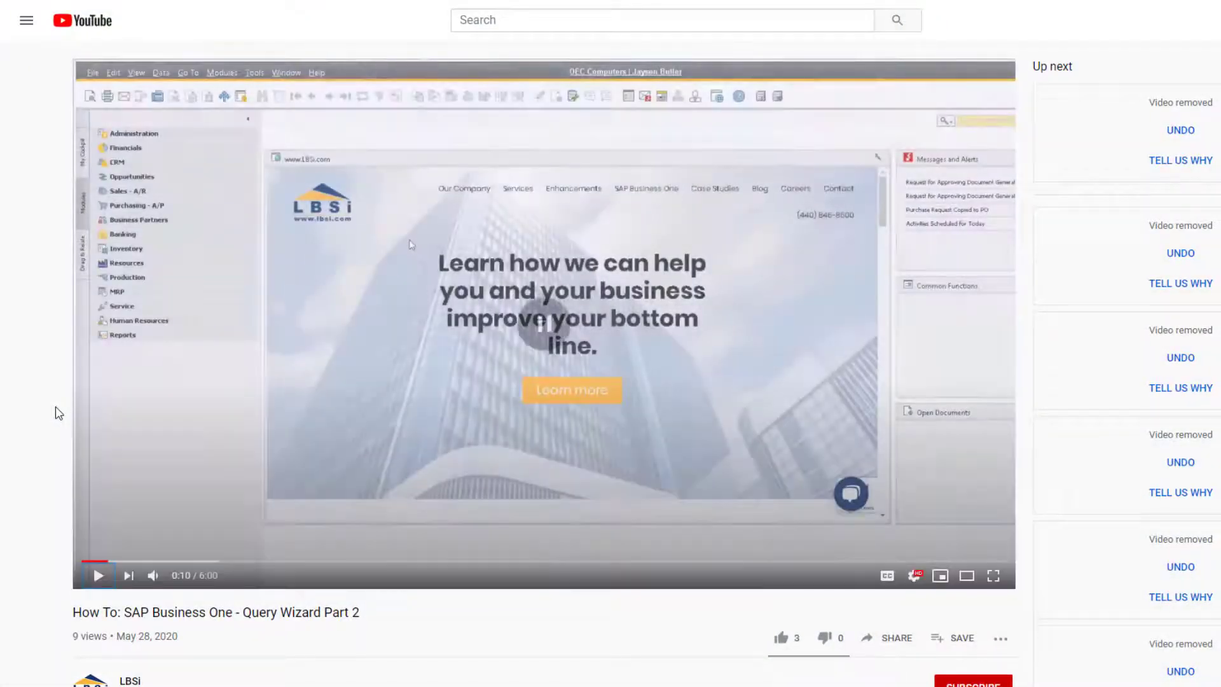
Subscribe to LBSi with All notifications, then open the LBSi channel page and browse more uploads
scroll(504, 531, down, 2)
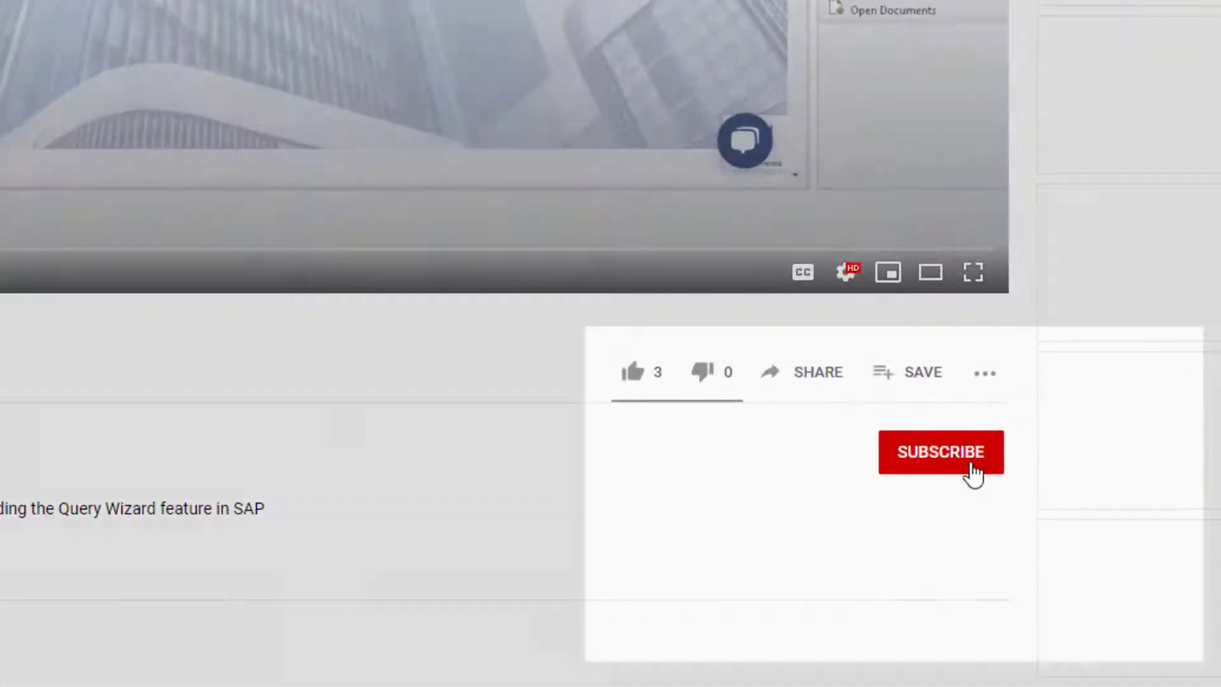
click(991, 547)
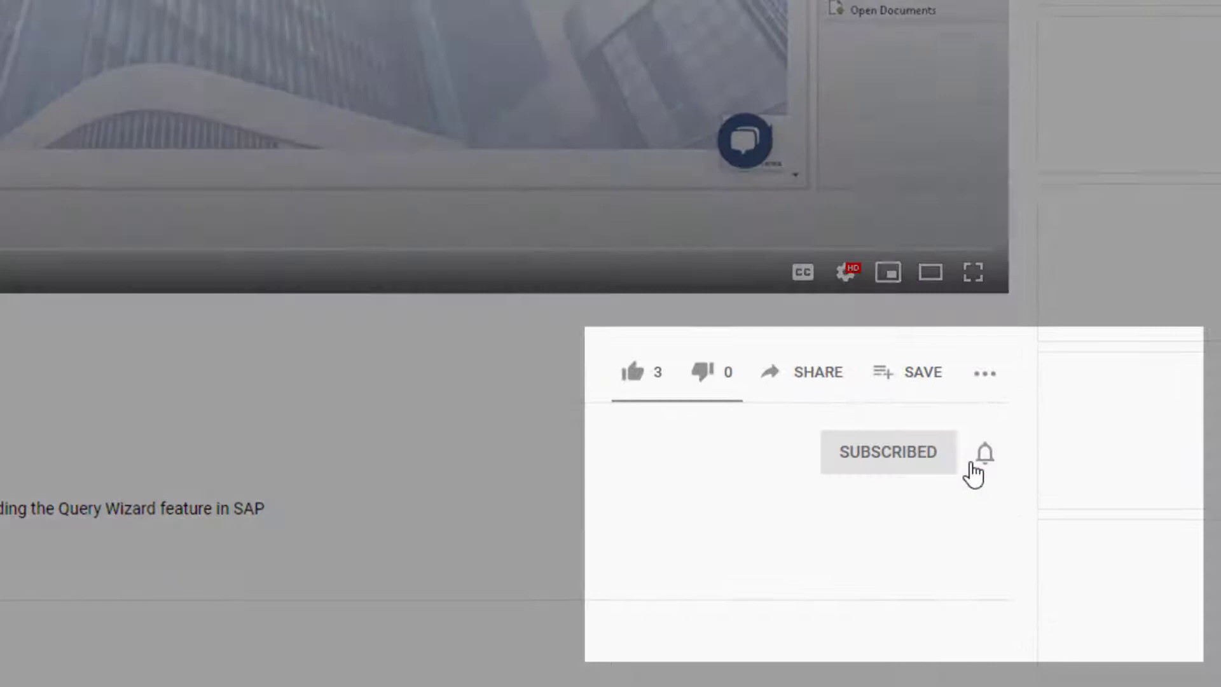
click(984, 463)
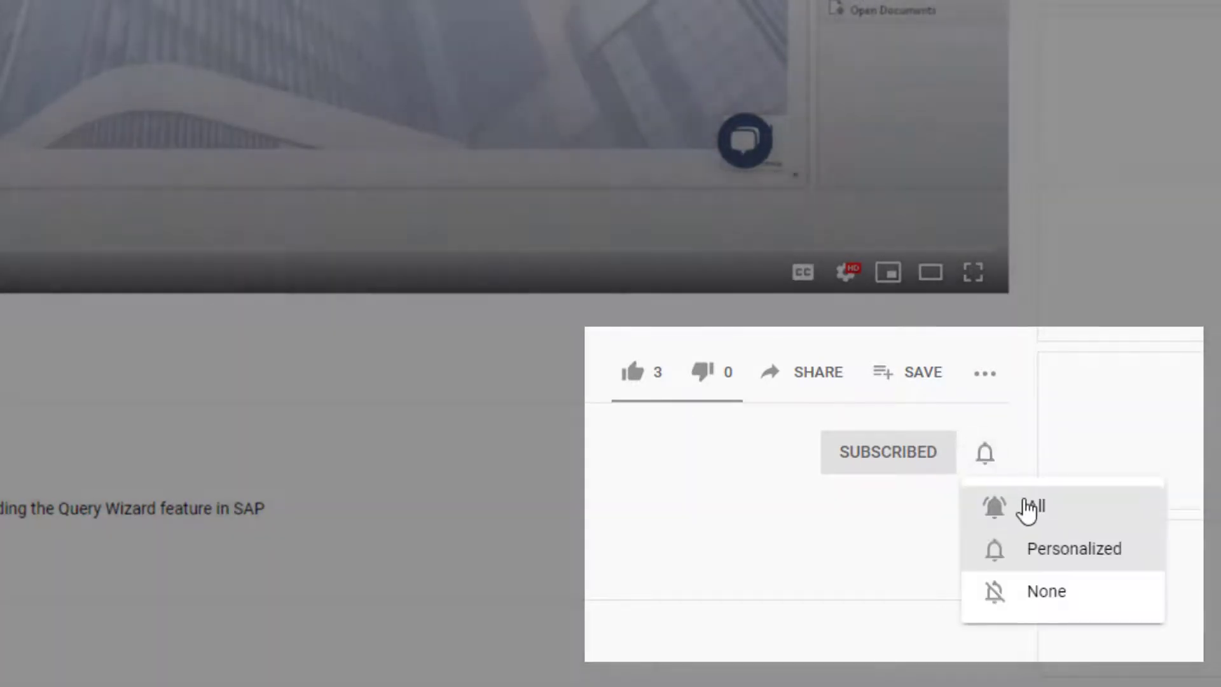
click(989, 509)
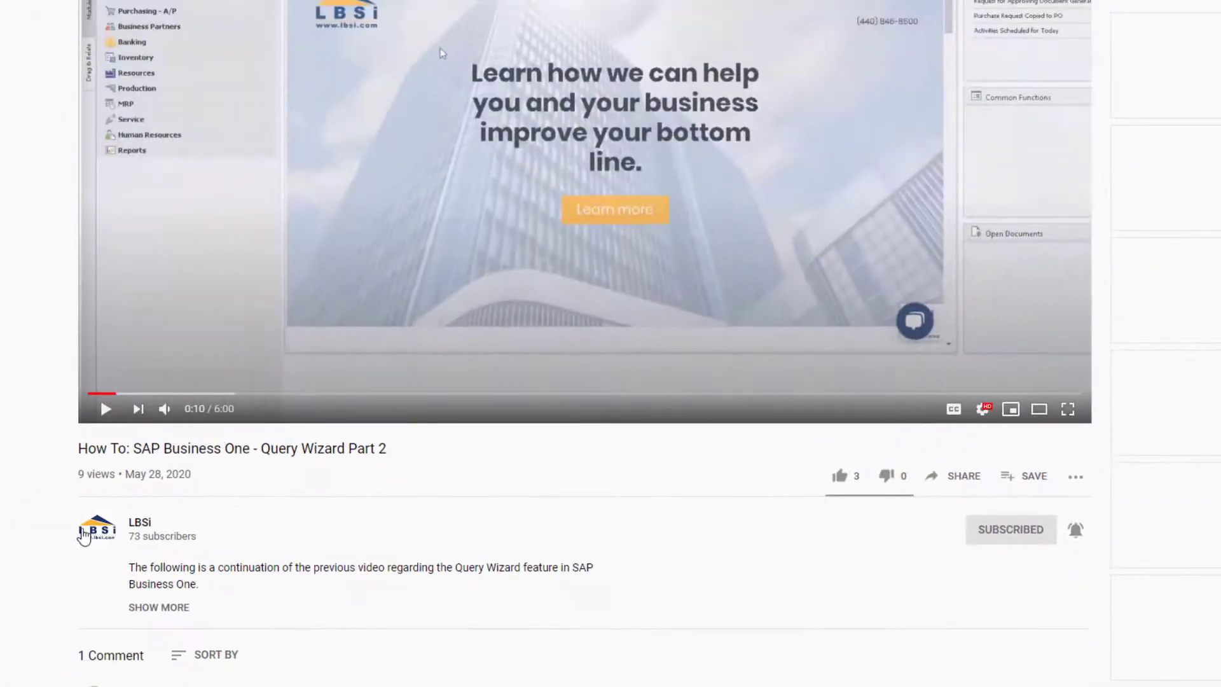
click(89, 536)
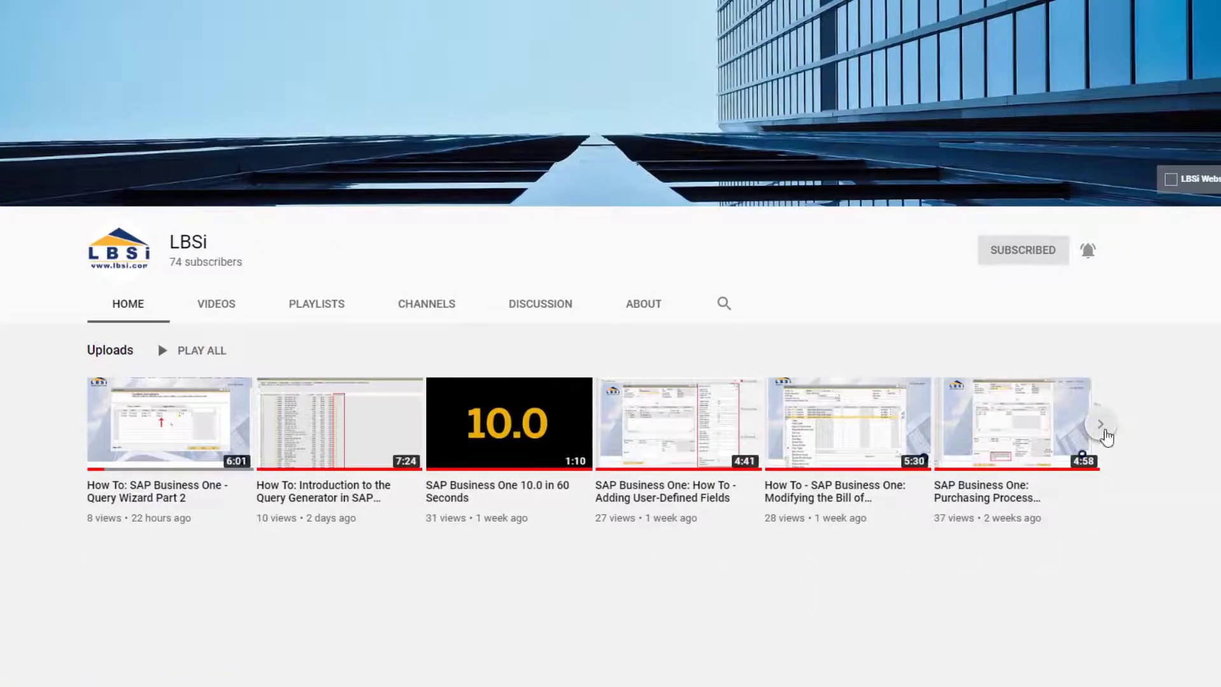
click(1105, 434)
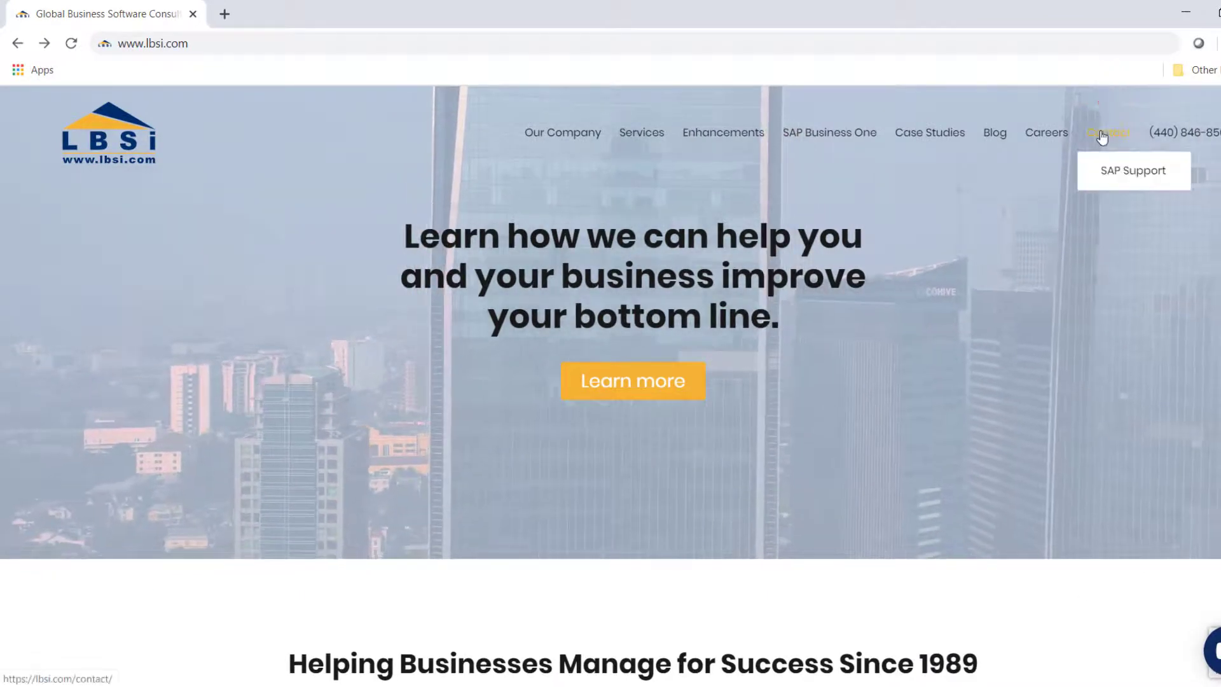
Open the LBSi website's Contact Us page and scroll down to the support links
click(1102, 136)
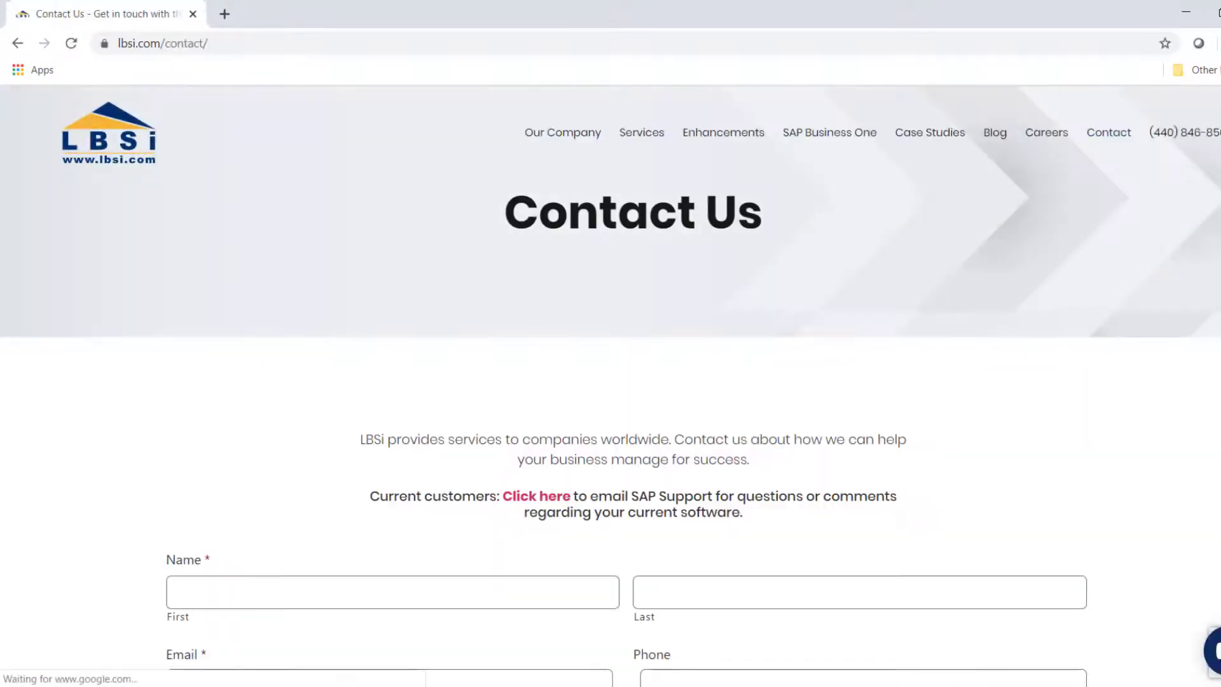
scroll(1166, 245, down, 4)
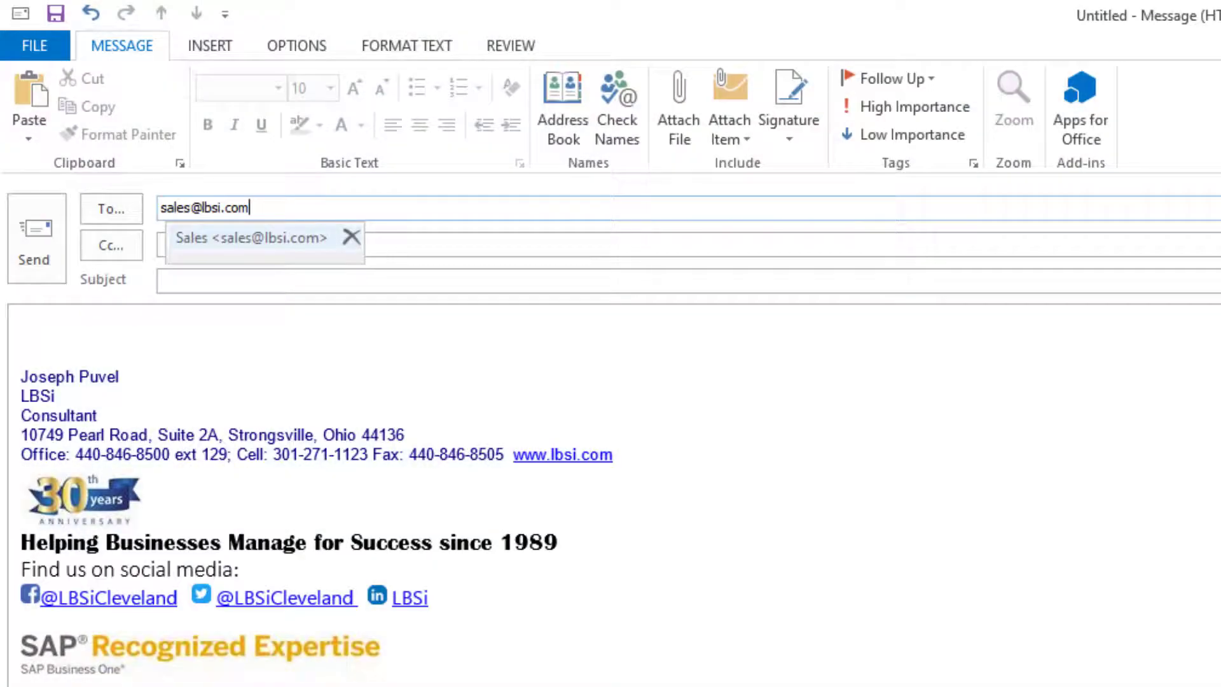